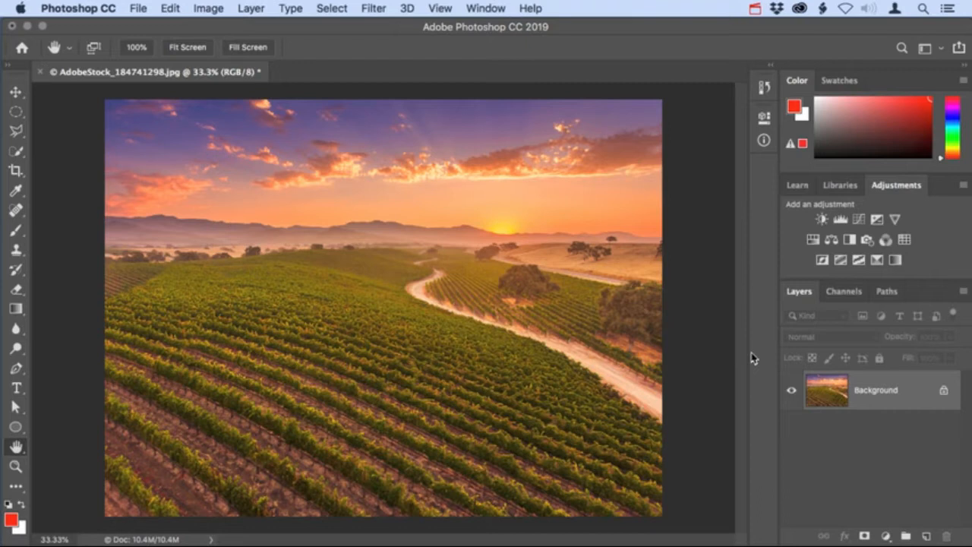
Place the AdobeStock_200250009 grapes photo over the vineyard image and scale it proportionally to about 59%
{"action": "key", "text": "super+Tab"}
{"action": "left_click", "coordinate": [468, 183]}
{"action": "left_click_drag", "start_coordinate": [468, 182], "coordinate": [275, 253]}
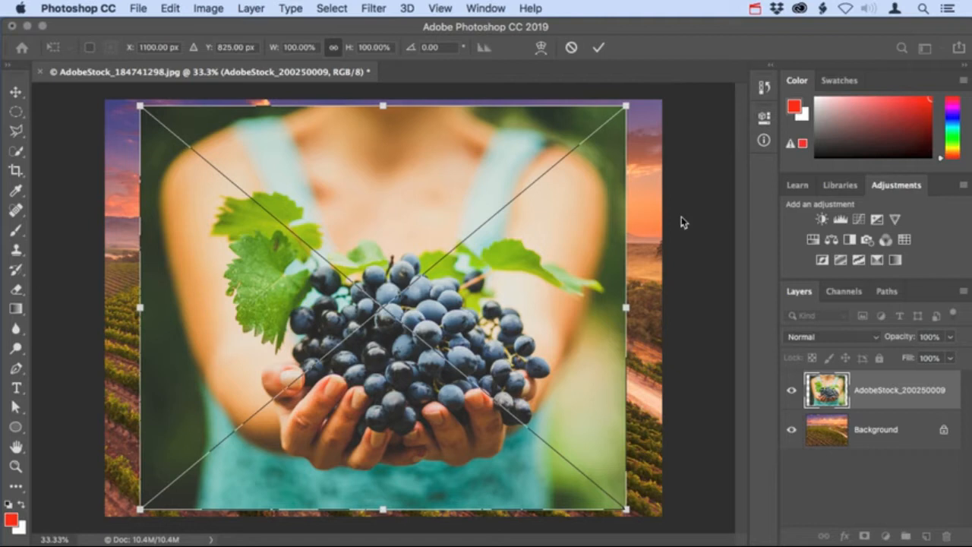
{"action": "left_click", "coordinate": [626, 106]}
{"action": "left_click_drag", "start_coordinate": [625, 106], "coordinate": [436, 263]}
{"action": "mouse_move", "coordinate": [438, 387]}
{"action": "left_mouse_down"}
{"action": "mouse_move", "coordinate": [385, 393]}
{"action": "mouse_move", "coordinate": [483, 391]}
{"action": "mouse_move", "coordinate": [423, 391]}
{"action": "mouse_move", "coordinate": [452, 391]}
{"action": "mouse_move", "coordinate": [434, 396]}
{"action": "left_mouse_up"}
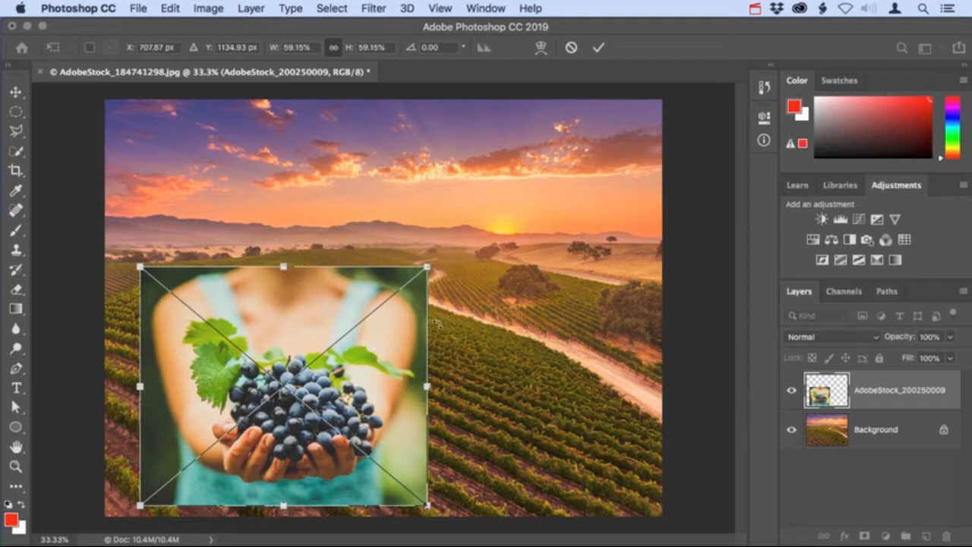
Scale the grapes photo proportionally to about 40%, commit the transform, and position it over the upper-left sky and hills
{"action": "left_click_drag", "start_coordinate": [428, 267], "coordinate": [525, 328]}
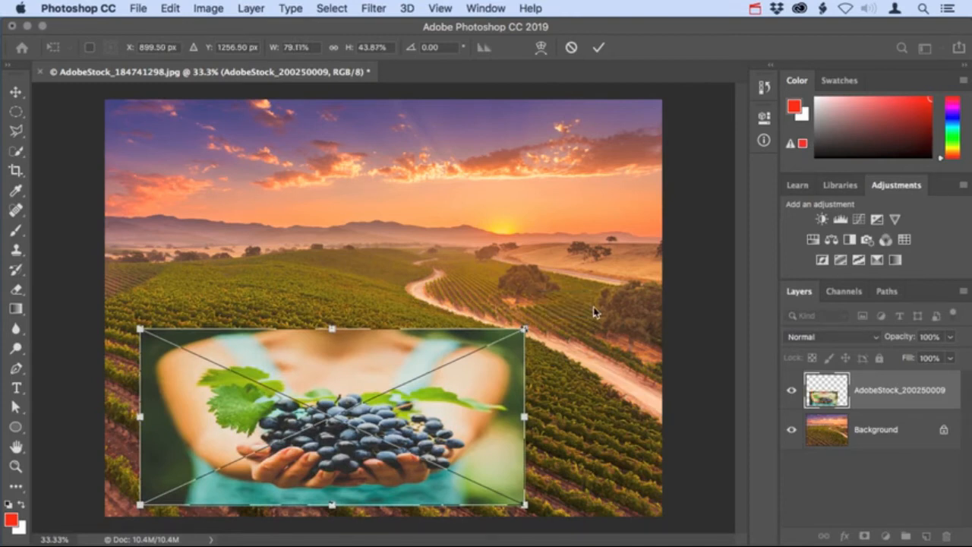
{"action": "key", "text": "ctrl+z"}
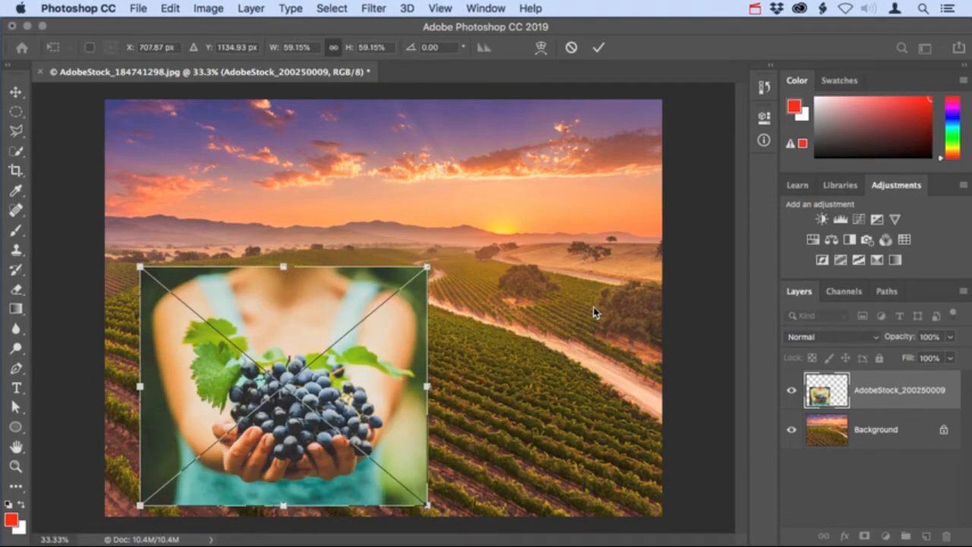
{"action": "left_click_drag", "start_coordinate": [338, 432], "coordinate": [332, 302]}
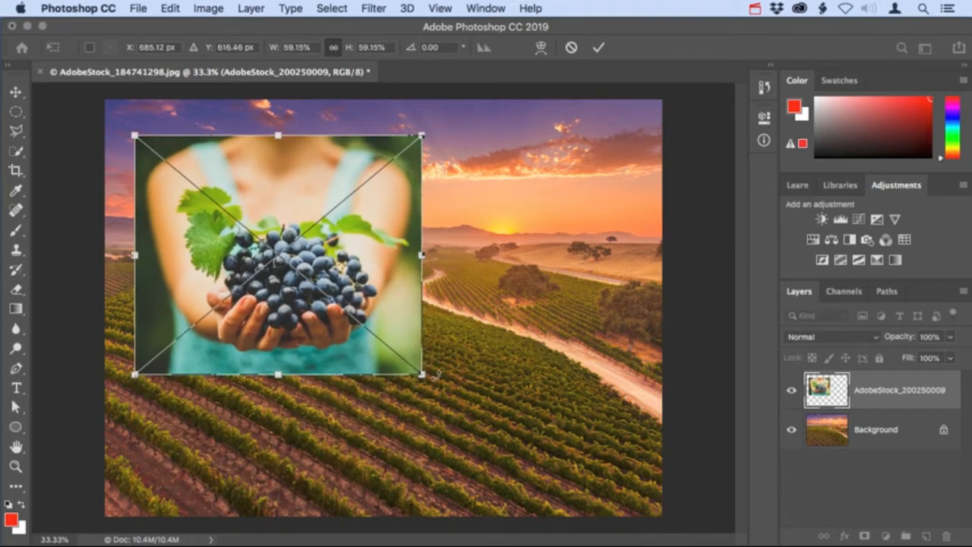
{"action": "left_click_drag", "start_coordinate": [421, 375], "coordinate": [329, 296]}
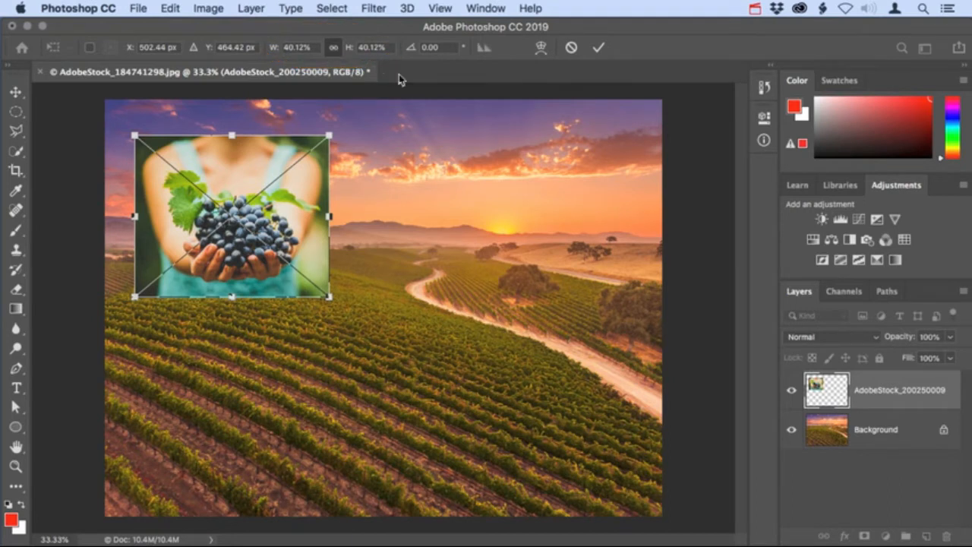
{"action": "left_click", "coordinate": [600, 48]}
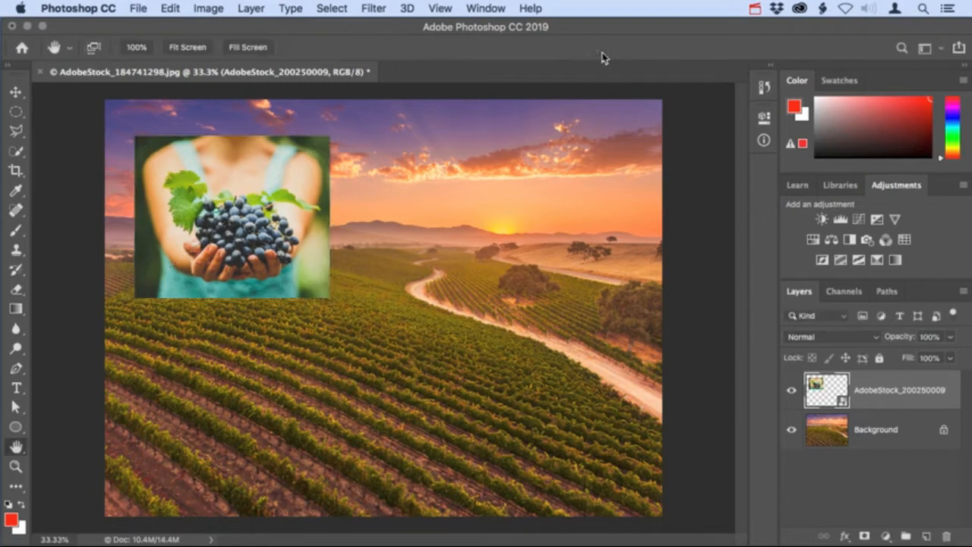
{"action": "left_click", "coordinate": [15, 92]}
{"action": "left_click_drag", "start_coordinate": [188, 195], "coordinate": [213, 186]}
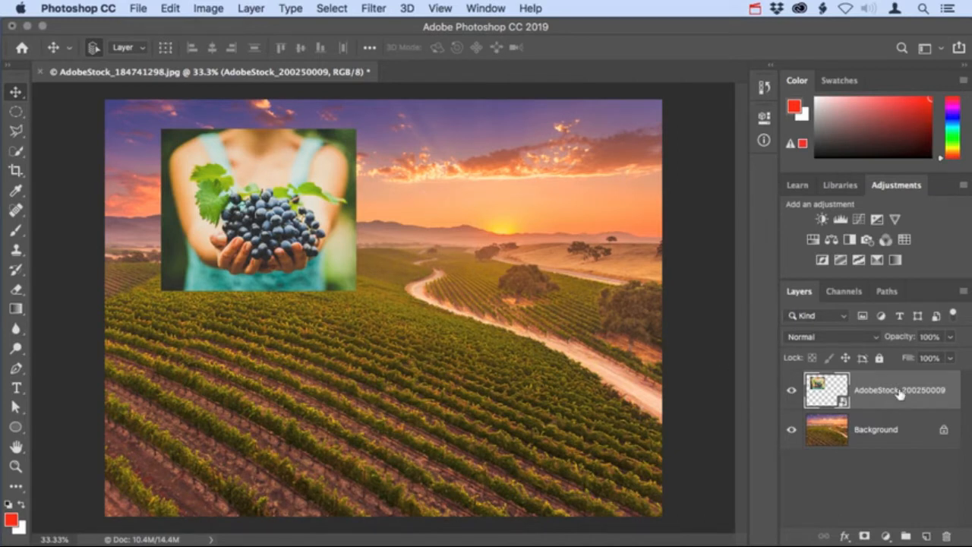
{"action": "left_click", "coordinate": [841, 401]}
{"action": "left_click", "coordinate": [179, 10]}
{"action": "mouse_move", "coordinate": [220, 361]}
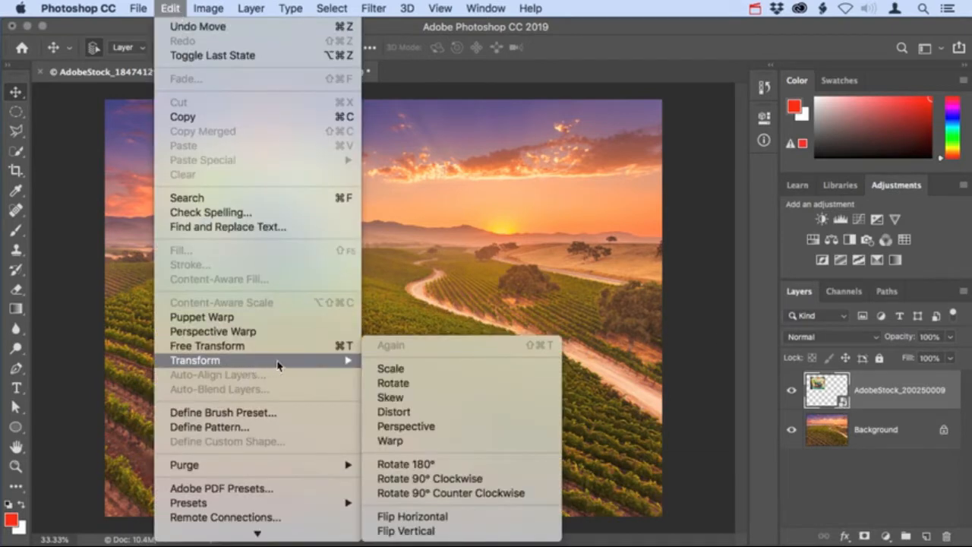
{"action": "left_click", "coordinate": [422, 372]}
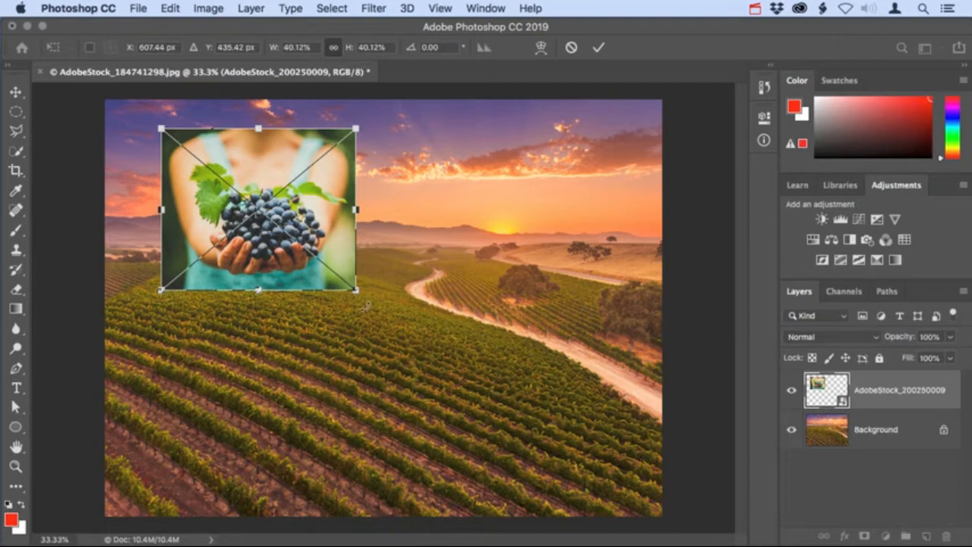
{"action": "left_click_drag", "start_coordinate": [357, 290], "coordinate": [646, 529]}
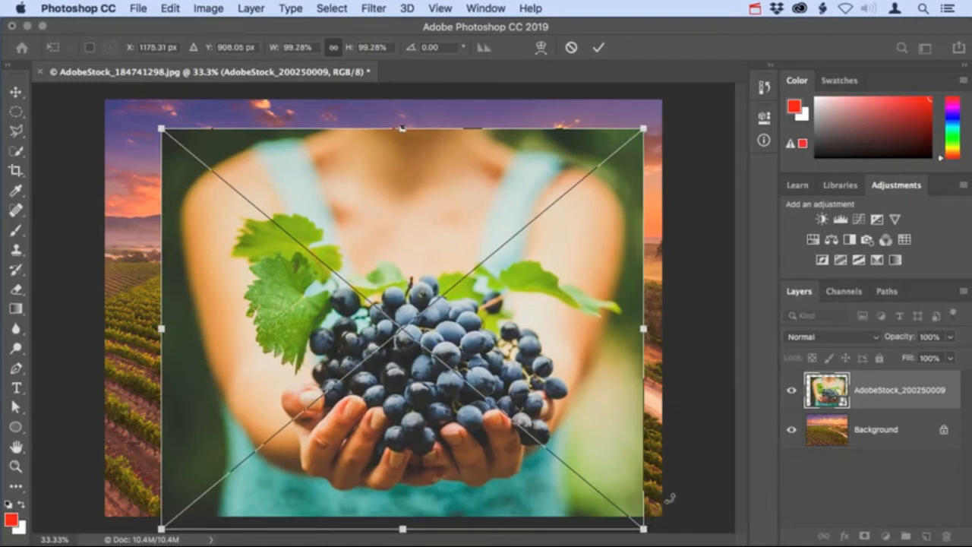
{"action": "key", "text": "Escape"}
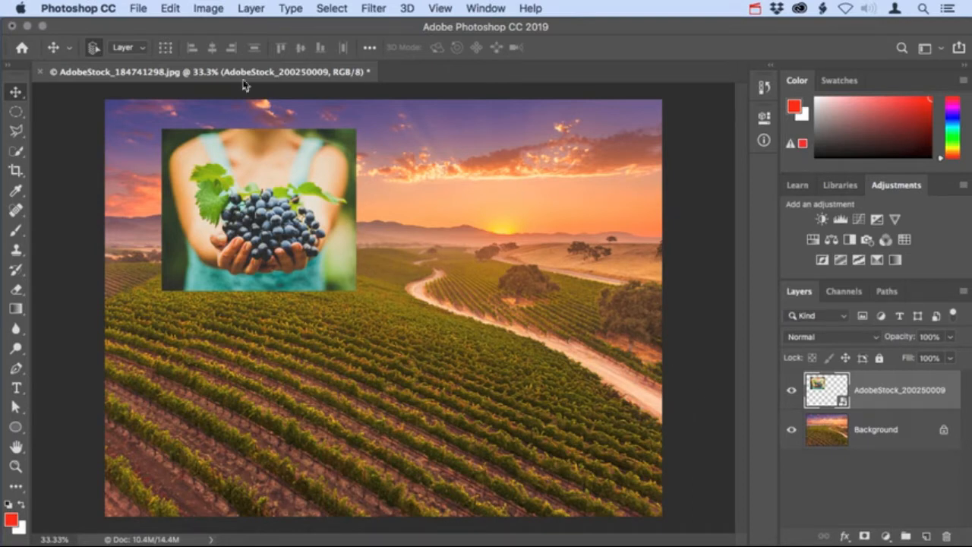
Place AdobeStock_48640867.jpg from the _Vineyard Composite folder into the vineyard document
{"action": "left_click", "coordinate": [138, 8]}
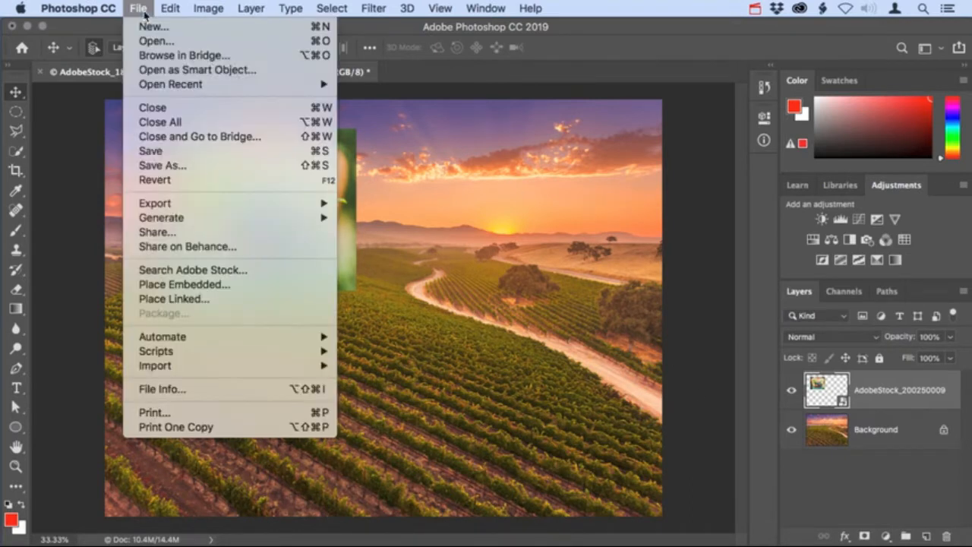
{"action": "left_click", "coordinate": [252, 291]}
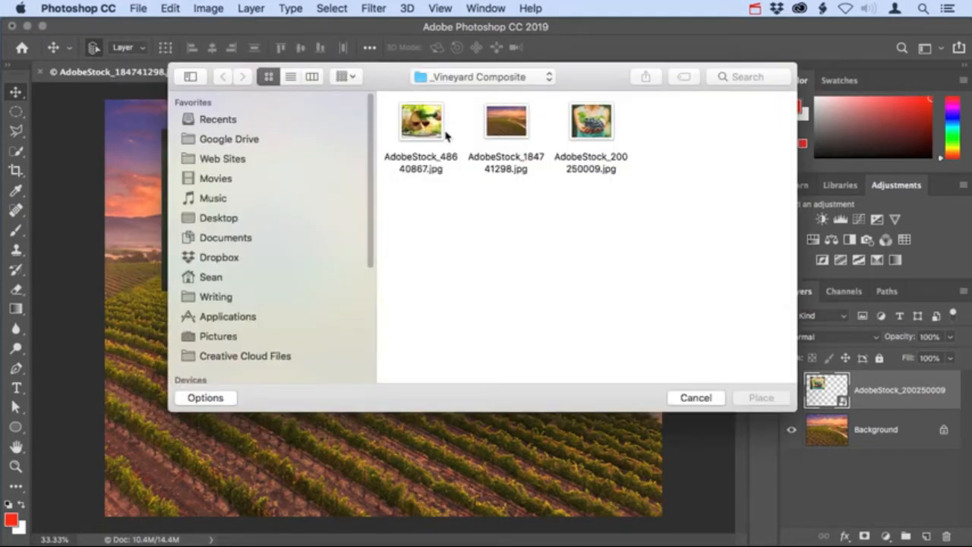
{"action": "left_click", "coordinate": [433, 130]}
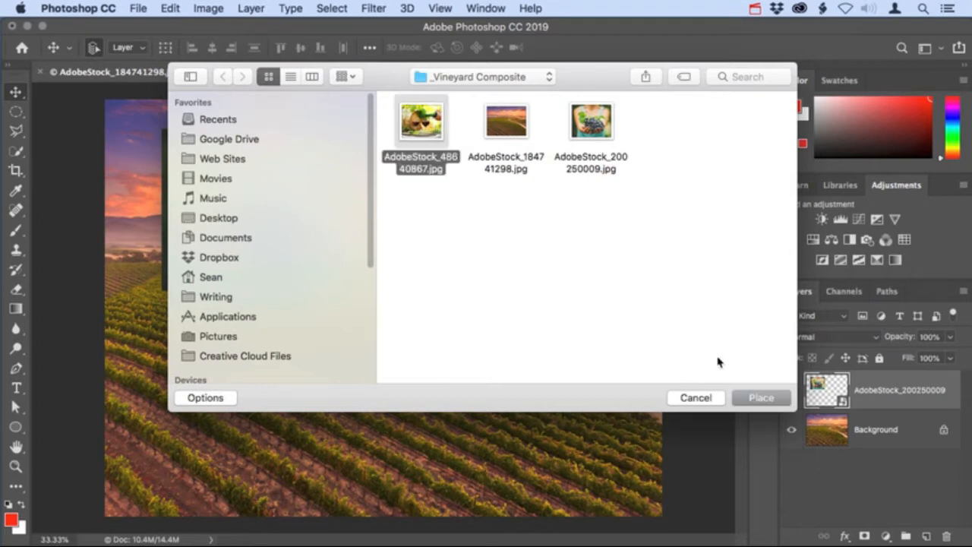
{"action": "left_click", "coordinate": [760, 397]}
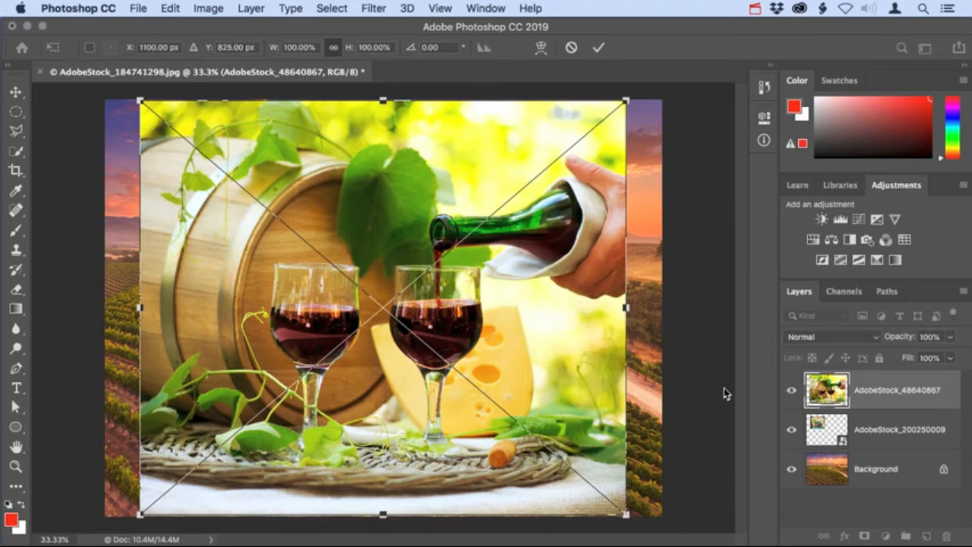
Set the placed wine photo's proportional scale to 40.12%, commit the transform, and move the photo below the grapes photo
{"action": "left_click_drag", "start_coordinate": [625, 514], "coordinate": [397, 319]}
{"action": "left_click_drag", "start_coordinate": [364, 246], "coordinate": [389, 350]}
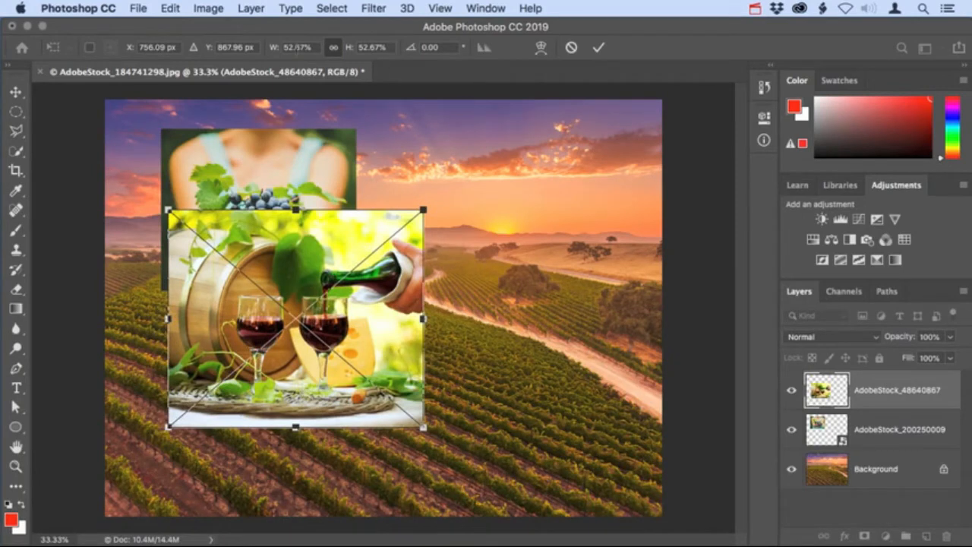
{"action": "left_click", "coordinate": [311, 47]}
{"action": "type", "text": "40.12"}
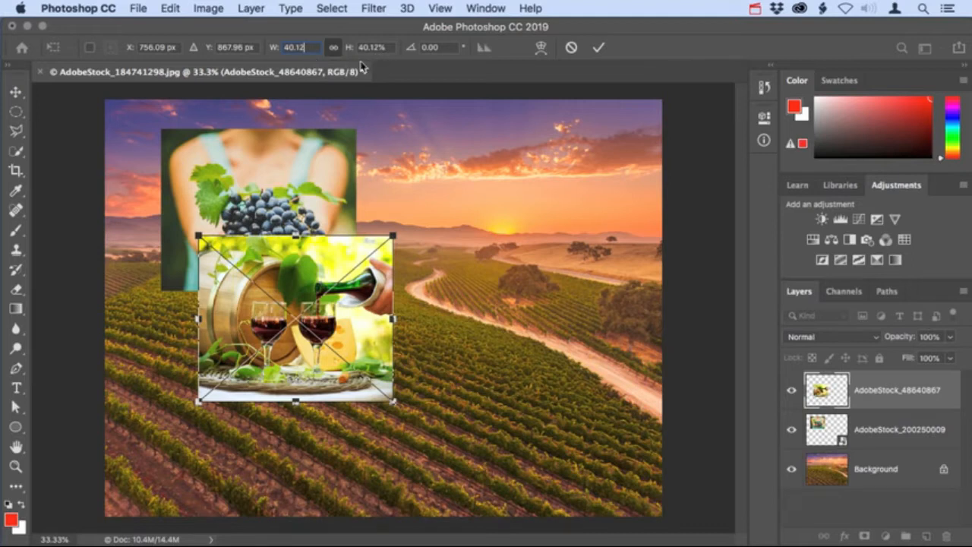
{"action": "left_click", "coordinate": [334, 48]}
{"action": "key", "text": "Return"}
{"action": "left_click", "coordinate": [598, 47]}
{"action": "left_click_drag", "start_coordinate": [357, 291], "coordinate": [312, 357]}
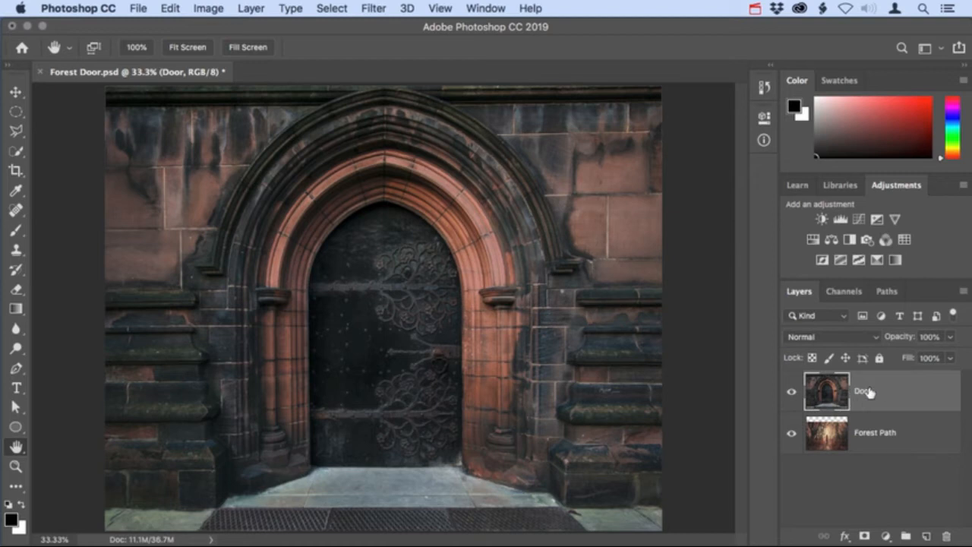
Add a white layer mask to the Door layer and ready the Brush tool with black as the foreground color
{"action": "left_click", "coordinate": [866, 535]}
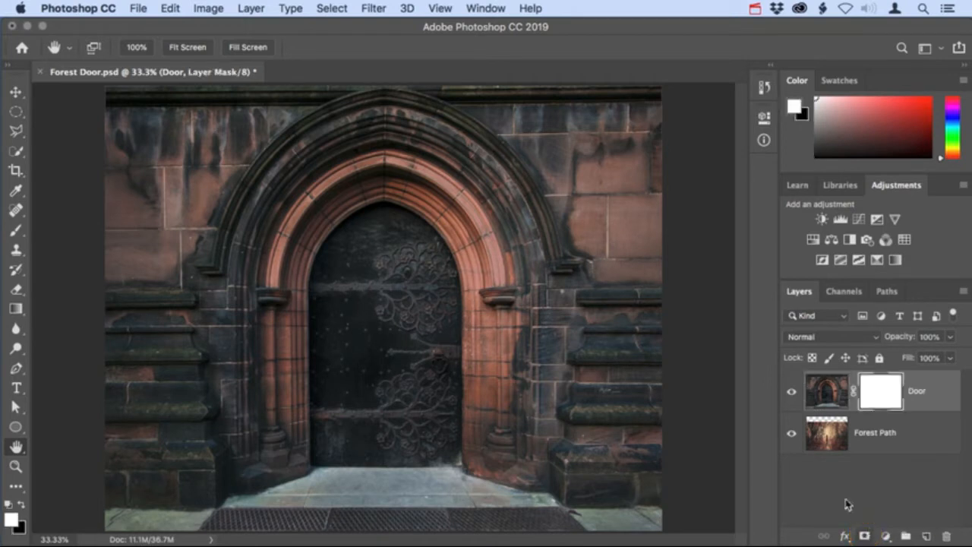
{"action": "left_click", "coordinate": [24, 233]}
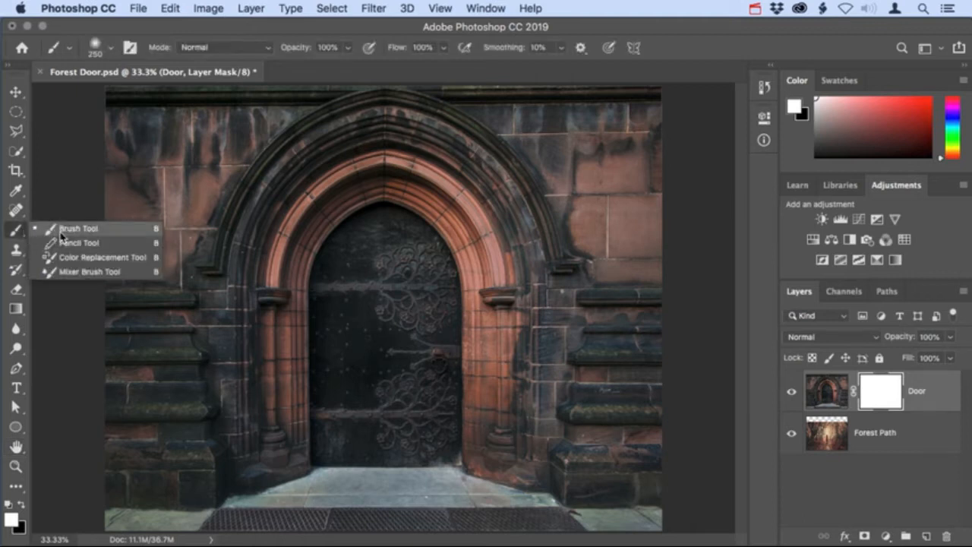
{"action": "left_click", "coordinate": [61, 231]}
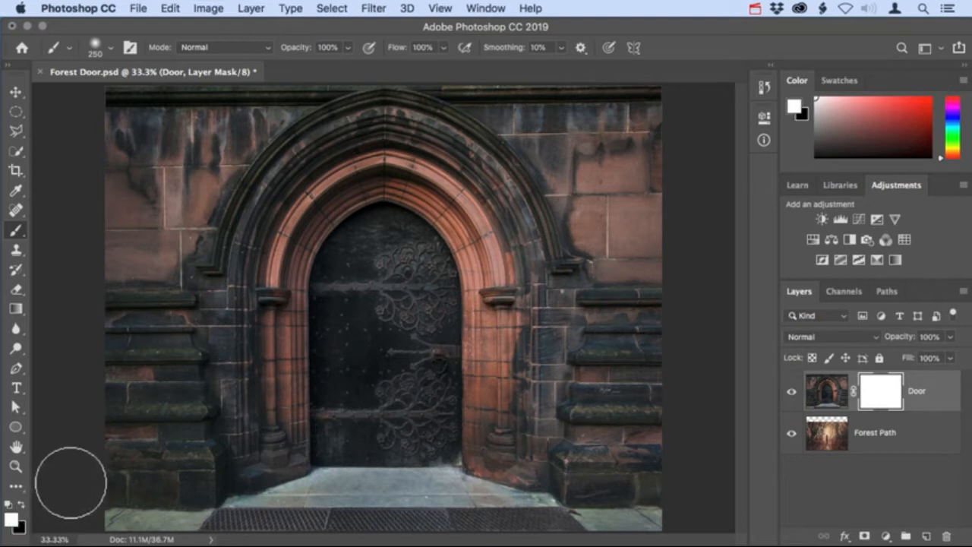
{"action": "key", "text": "x"}
{"action": "key", "text": "x"}
{"action": "key", "text": "x"}
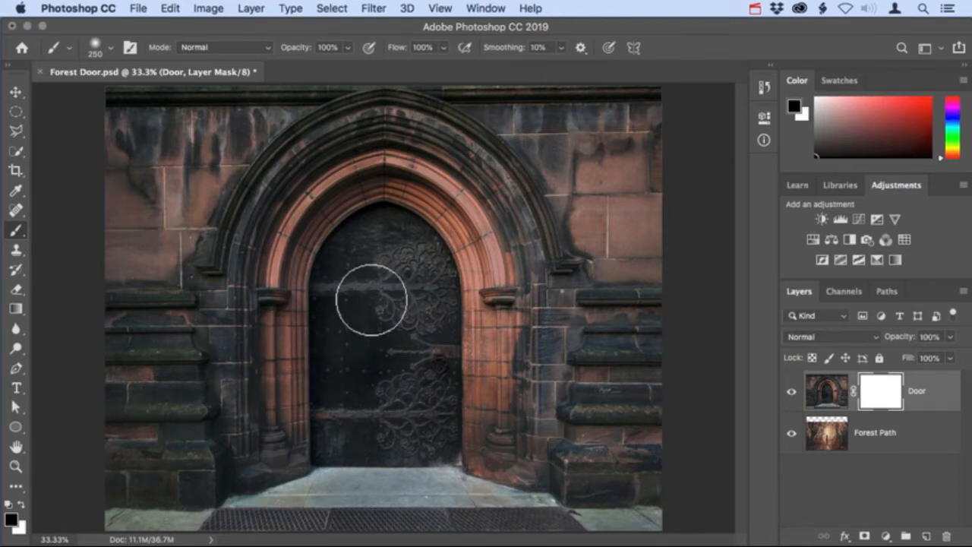
Enlarge the brush to 500 and paint black on the Door layer's mask over the door to reveal the forest path
{"action": "key", "text": "bracketright"}
{"action": "key", "text": "bracketright"}
{"action": "key", "text": "bracketright"}
{"action": "key", "text": "bracketright"}
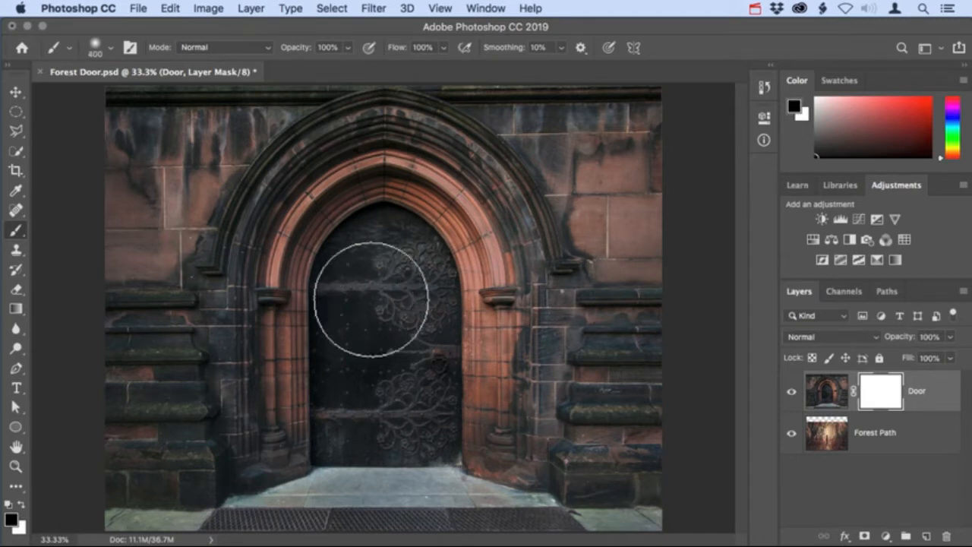
{"action": "key", "text": "bracketright"}
{"action": "key", "text": "bracketright"}
{"action": "key", "text": "bracketright"}
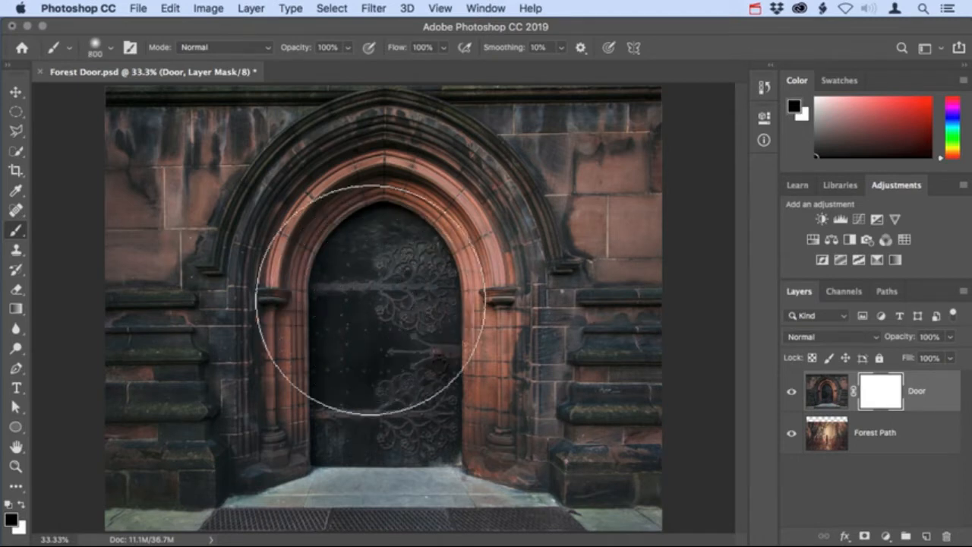
{"action": "key", "text": "bracketleft"}
{"action": "key", "text": "bracketleft"}
{"action": "key", "text": "bracketleft"}
{"action": "key", "text": "bracketleft"}
{"action": "key", "text": "bracketleft"}
{"action": "key", "text": "bracketleft"}
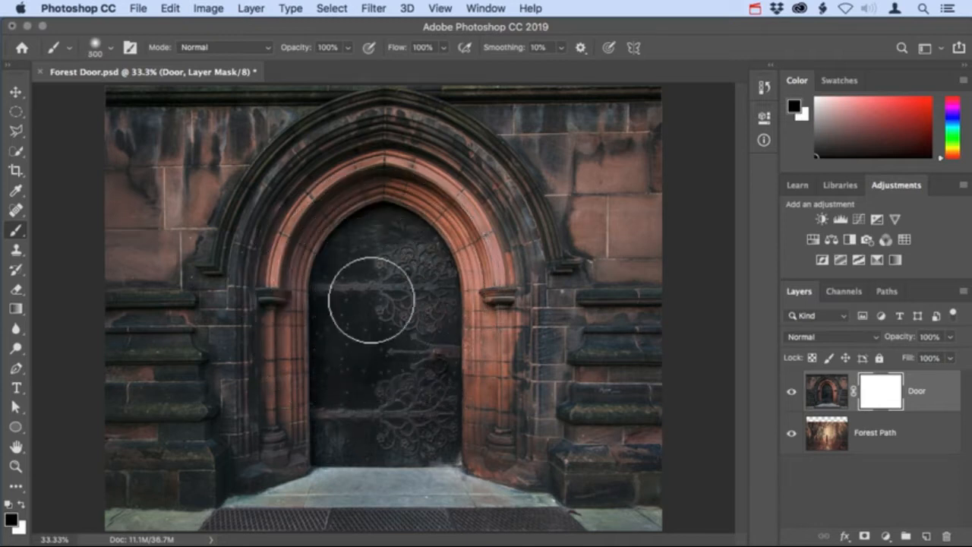
{"action": "key", "text": "bracketright"}
{"action": "key", "text": "bracketright"}
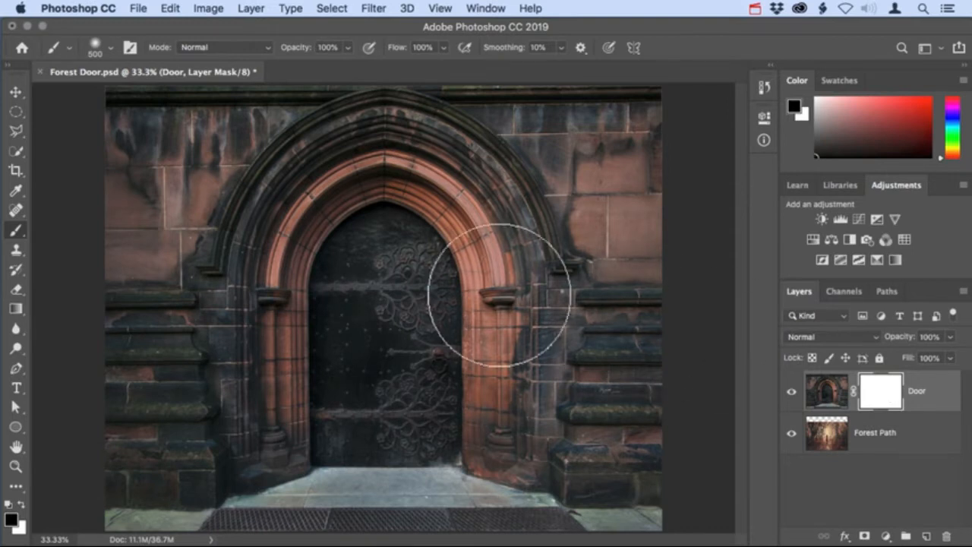
{"action": "mouse_move", "coordinate": [399, 282]}
{"action": "left_mouse_down"}
{"action": "mouse_move", "coordinate": [358, 274]}
{"action": "mouse_move", "coordinate": [372, 328]}
{"action": "mouse_move", "coordinate": [358, 423]}
{"action": "mouse_move", "coordinate": [419, 433]}
{"action": "mouse_move", "coordinate": [436, 421]}
{"action": "mouse_move", "coordinate": [425, 411]}
{"action": "mouse_move", "coordinate": [366, 438]}
{"action": "mouse_move", "coordinate": [381, 435]}
{"action": "mouse_move", "coordinate": [409, 384]}
{"action": "mouse_move", "coordinate": [394, 256]}
{"action": "mouse_move", "coordinate": [429, 355]}
{"action": "mouse_move", "coordinate": [378, 253]}
{"action": "mouse_move", "coordinate": [357, 323]}
{"action": "mouse_move", "coordinate": [357, 409]}
{"action": "left_mouse_up"}
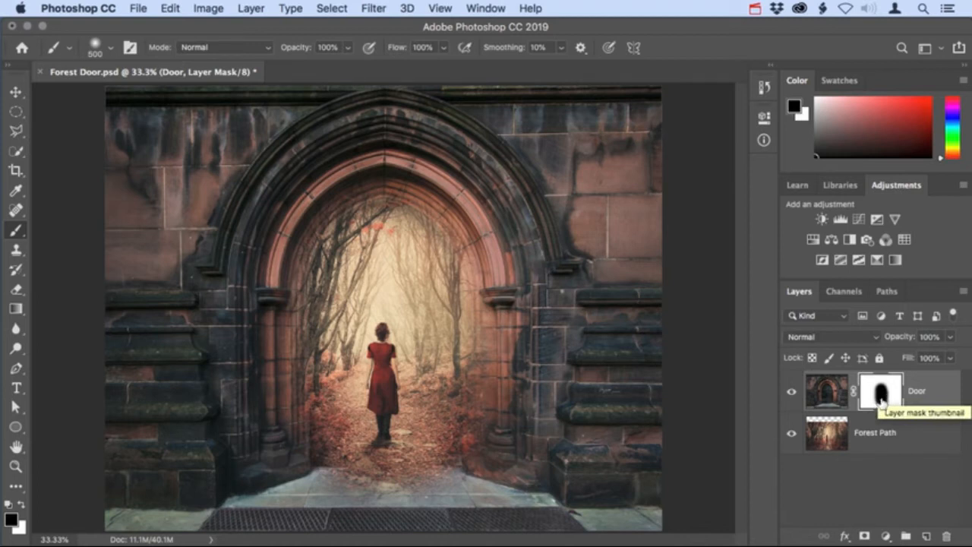
Mask out the stonework right of the doorway with black, and restore it by painting white on the mask
{"action": "mouse_move", "coordinate": [464, 401]}
{"action": "left_mouse_down"}
{"action": "mouse_move", "coordinate": [471, 448]}
{"action": "mouse_move", "coordinate": [559, 452]}
{"action": "mouse_move", "coordinate": [615, 438]}
{"action": "mouse_move", "coordinate": [505, 319]}
{"action": "mouse_move", "coordinate": [629, 419]}
{"action": "mouse_move", "coordinate": [657, 473]}
{"action": "mouse_move", "coordinate": [603, 384]}
{"action": "mouse_move", "coordinate": [652, 422]}
{"action": "left_mouse_up"}
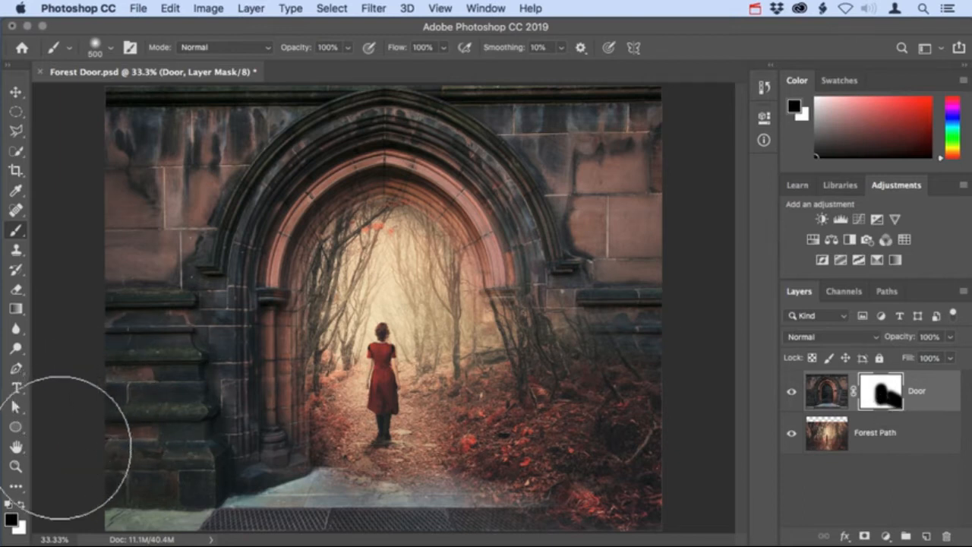
{"action": "key", "text": "x"}
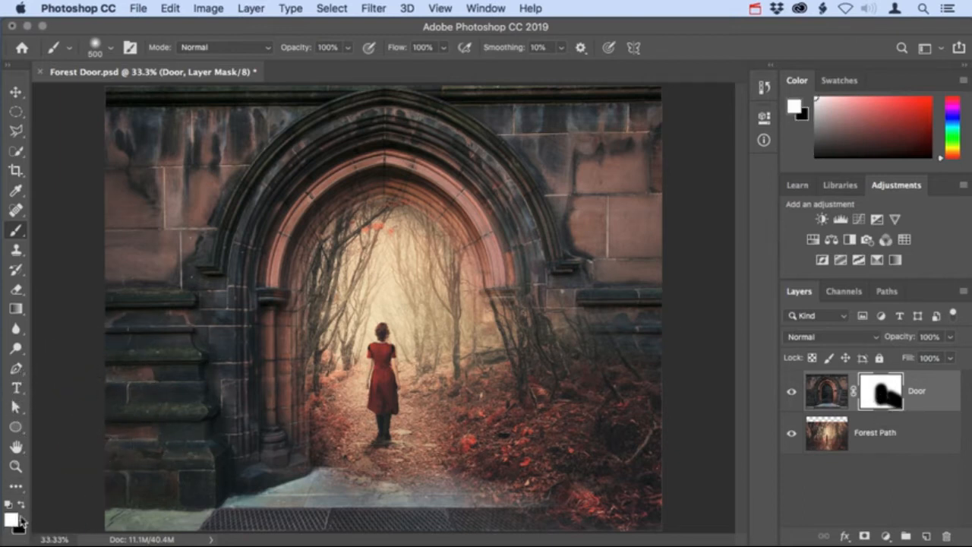
{"action": "mouse_move", "coordinate": [569, 472]}
{"action": "left_mouse_down"}
{"action": "mouse_move", "coordinate": [579, 478]}
{"action": "mouse_move", "coordinate": [579, 406]}
{"action": "mouse_move", "coordinate": [605, 434]}
{"action": "mouse_move", "coordinate": [607, 343]}
{"action": "mouse_move", "coordinate": [620, 387]}
{"action": "mouse_move", "coordinate": [577, 311]}
{"action": "mouse_move", "coordinate": [570, 342]}
{"action": "mouse_move", "coordinate": [536, 304]}
{"action": "mouse_move", "coordinate": [534, 388]}
{"action": "mouse_move", "coordinate": [516, 395]}
{"action": "mouse_move", "coordinate": [495, 471]}
{"action": "mouse_move", "coordinate": [487, 453]}
{"action": "mouse_move", "coordinate": [644, 494]}
{"action": "mouse_move", "coordinate": [651, 470]}
{"action": "mouse_move", "coordinate": [632, 460]}
{"action": "mouse_move", "coordinate": [651, 412]}
{"action": "left_mouse_up"}
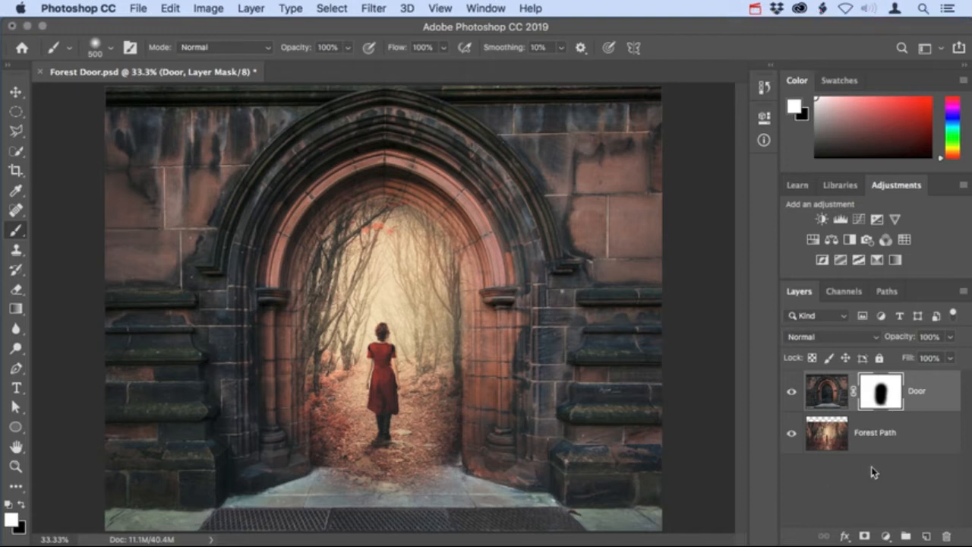
Delete the Door layer's mask without applying it
{"action": "left_click_drag", "start_coordinate": [882, 393], "coordinate": [949, 537]}
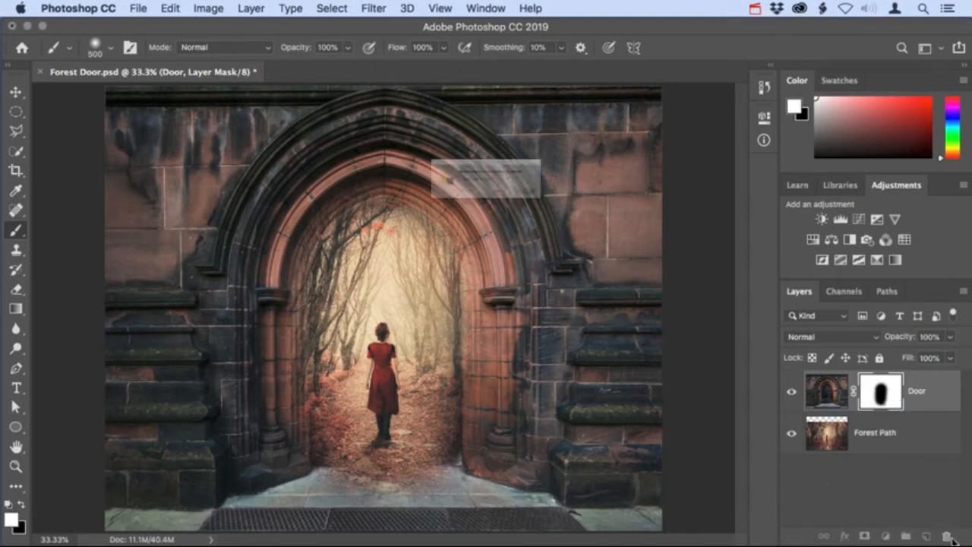
{"action": "left_click", "coordinate": [433, 215]}
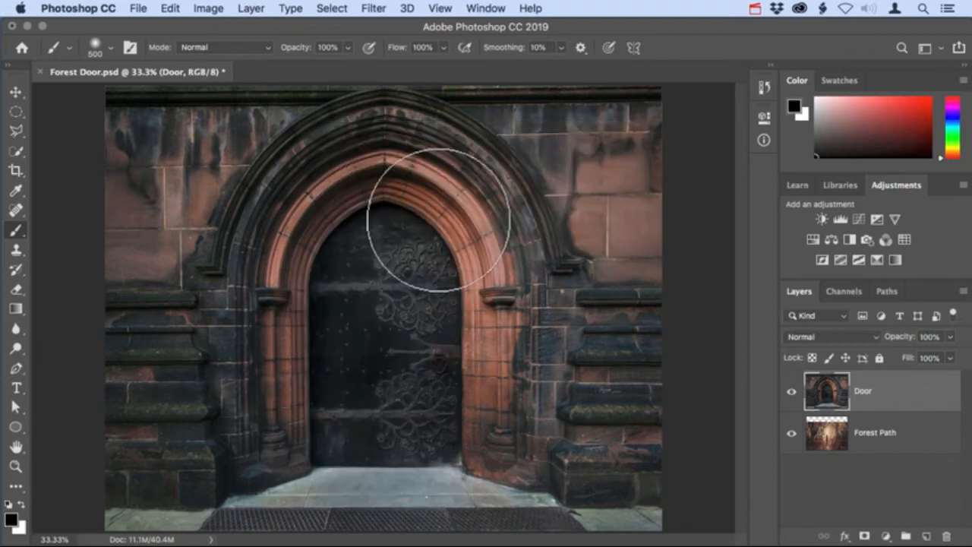
Select the stone wall and arch around the door with the Quick Selection tool and turn the selection into the Door layer's mask
{"action": "left_click", "coordinate": [16, 150]}
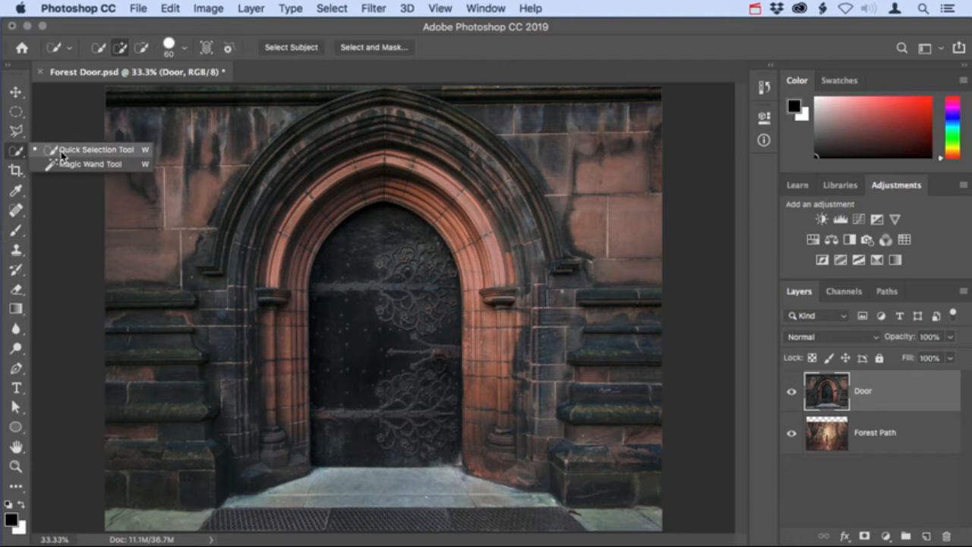
{"action": "left_click", "coordinate": [60, 154]}
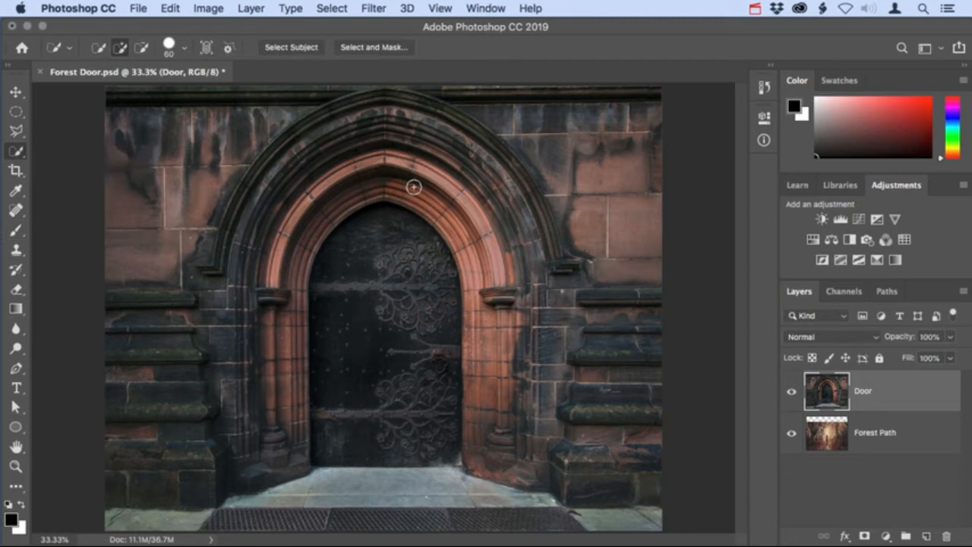
{"action": "mouse_move", "coordinate": [405, 198]}
{"action": "left_mouse_down"}
{"action": "mouse_move", "coordinate": [448, 226]}
{"action": "mouse_move", "coordinate": [474, 282]}
{"action": "mouse_move", "coordinate": [487, 452]}
{"action": "mouse_move", "coordinate": [498, 387]}
{"action": "mouse_move", "coordinate": [494, 301]}
{"action": "mouse_move", "coordinate": [470, 226]}
{"action": "mouse_move", "coordinate": [394, 162]}
{"action": "mouse_move", "coordinate": [382, 190]}
{"action": "mouse_move", "coordinate": [399, 193]}
{"action": "mouse_move", "coordinate": [379, 189]}
{"action": "mouse_move", "coordinate": [335, 208]}
{"action": "mouse_move", "coordinate": [359, 192]}
{"action": "mouse_move", "coordinate": [373, 192]}
{"action": "mouse_move", "coordinate": [313, 226]}
{"action": "mouse_move", "coordinate": [279, 291]}
{"action": "mouse_move", "coordinate": [291, 444]}
{"action": "mouse_move", "coordinate": [284, 459]}
{"action": "mouse_move", "coordinate": [242, 473]}
{"action": "mouse_move", "coordinate": [148, 467]}
{"action": "mouse_move", "coordinate": [166, 232]}
{"action": "mouse_move", "coordinate": [223, 248]}
{"action": "left_mouse_up"}
{"action": "mouse_move", "coordinate": [221, 177]}
{"action": "left_mouse_down"}
{"action": "mouse_move", "coordinate": [232, 133]}
{"action": "mouse_move", "coordinate": [247, 218]}
{"action": "mouse_move", "coordinate": [274, 175]}
{"action": "mouse_move", "coordinate": [344, 131]}
{"action": "mouse_move", "coordinate": [206, 123]}
{"action": "mouse_move", "coordinate": [120, 138]}
{"action": "mouse_move", "coordinate": [123, 185]}
{"action": "mouse_move", "coordinate": [316, 131]}
{"action": "mouse_move", "coordinate": [625, 146]}
{"action": "mouse_move", "coordinate": [571, 183]}
{"action": "mouse_move", "coordinate": [516, 186]}
{"action": "mouse_move", "coordinate": [540, 222]}
{"action": "mouse_move", "coordinate": [597, 389]}
{"action": "mouse_move", "coordinate": [602, 451]}
{"action": "mouse_move", "coordinate": [635, 448]}
{"action": "left_mouse_up"}
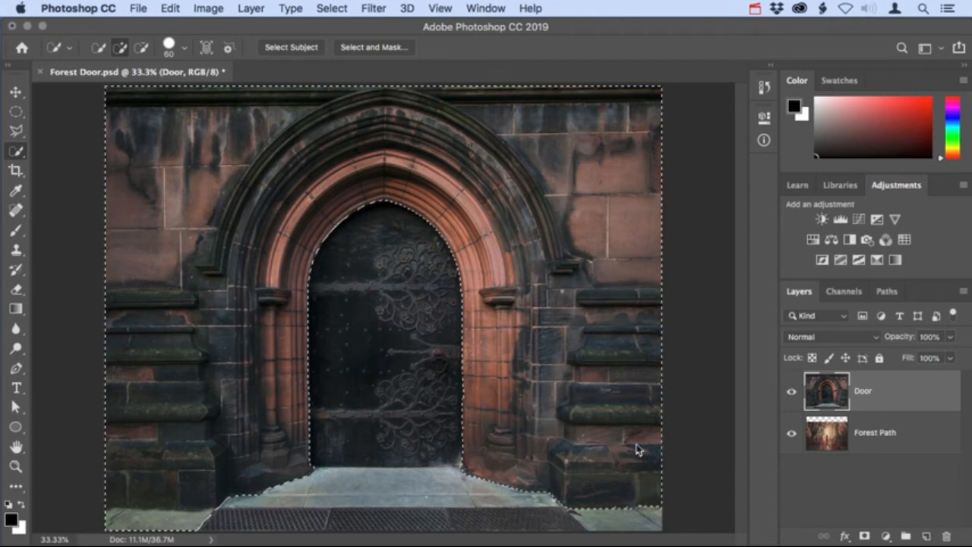
{"action": "left_click", "coordinate": [864, 536]}
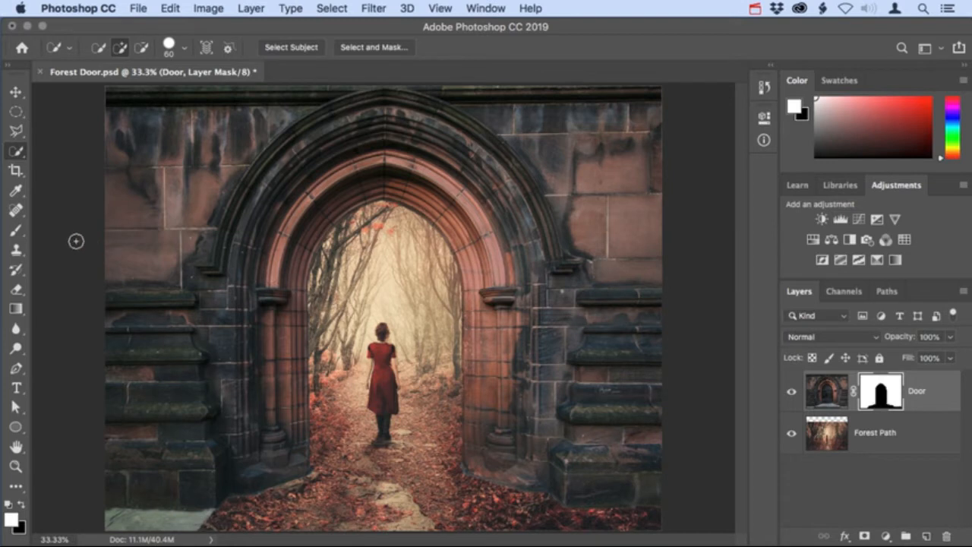
Paint black on the Door mask with a 250 brush along the base of the stonework to blend it into the leafy ground
{"action": "left_click", "coordinate": [18, 234]}
{"action": "right_click", "coordinate": [21, 237]}
{"action": "left_click", "coordinate": [63, 232]}
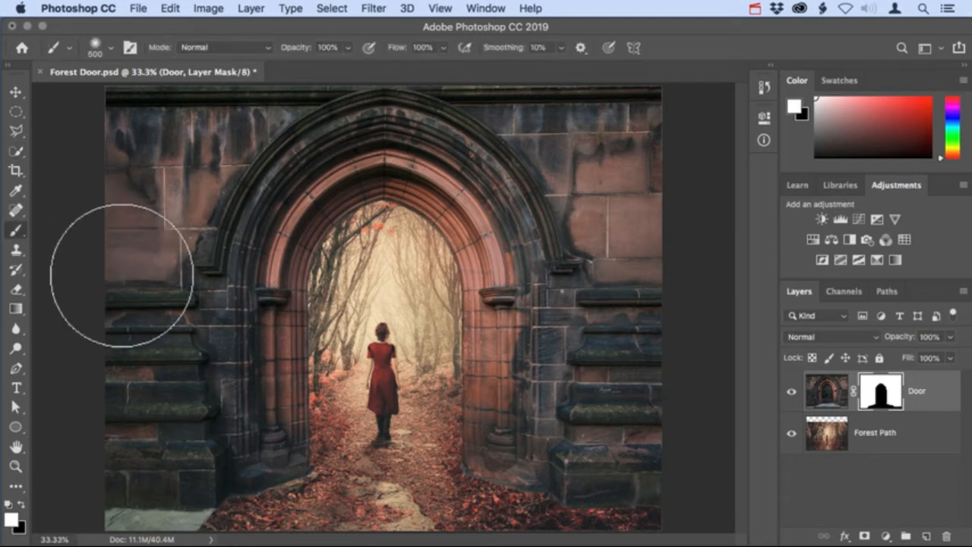
{"action": "key", "text": "bracketleft"}
{"action": "key", "text": "bracketleft"}
{"action": "key", "text": "bracketleft"}
{"action": "key", "text": "bracketleft"}
{"action": "key", "text": "bracketleft"}
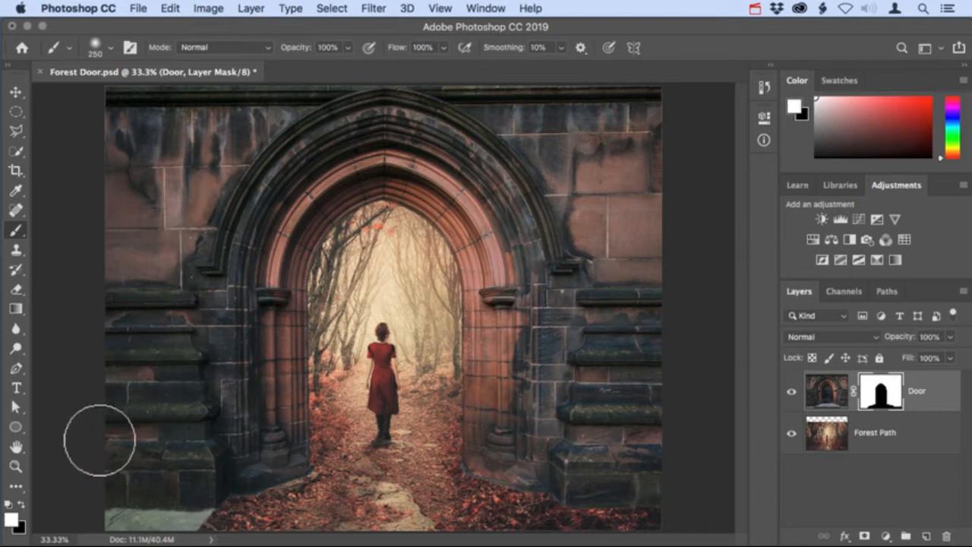
{"action": "key", "text": "x"}
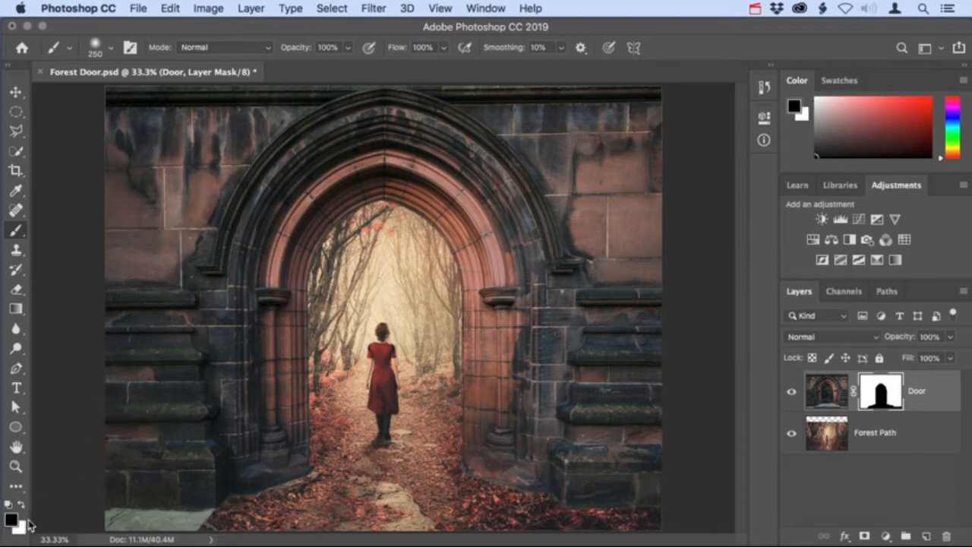
{"action": "mouse_move", "coordinate": [206, 509]}
{"action": "left_mouse_down"}
{"action": "mouse_move", "coordinate": [243, 518]}
{"action": "mouse_move", "coordinate": [100, 520]}
{"action": "mouse_move", "coordinate": [244, 515]}
{"action": "mouse_move", "coordinate": [306, 486]}
{"action": "mouse_move", "coordinate": [310, 494]}
{"action": "mouse_move", "coordinate": [437, 503]}
{"action": "mouse_move", "coordinate": [445, 475]}
{"action": "mouse_move", "coordinate": [476, 496]}
{"action": "mouse_move", "coordinate": [466, 487]}
{"action": "mouse_move", "coordinate": [675, 522]}
{"action": "mouse_move", "coordinate": [646, 531]}
{"action": "mouse_move", "coordinate": [541, 523]}
{"action": "mouse_move", "coordinate": [446, 492]}
{"action": "mouse_move", "coordinate": [330, 497]}
{"action": "mouse_move", "coordinate": [366, 507]}
{"action": "left_mouse_up"}
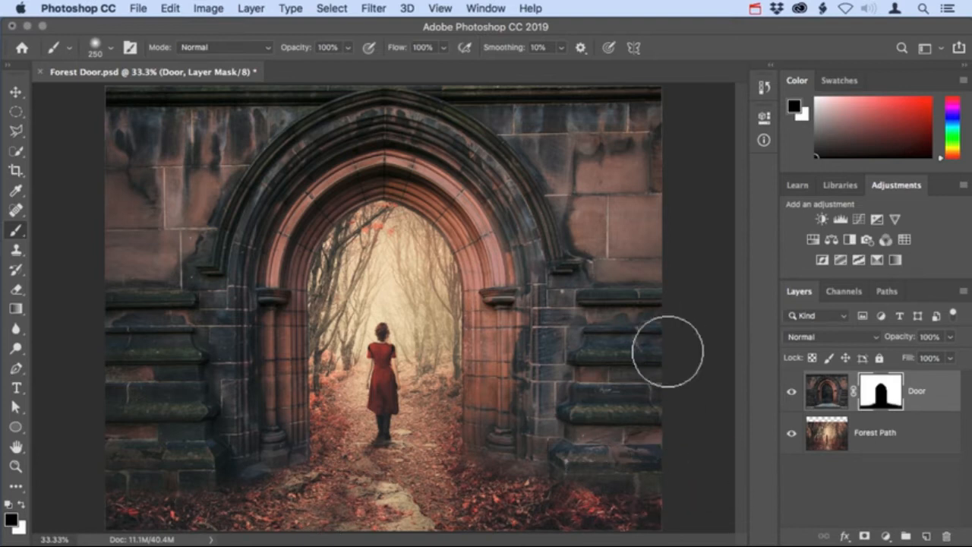
Set the brush to size 300 at about 46% opacity and paint black on the mask over the lower stonework on both sides
{"action": "left_click", "coordinate": [349, 52]}
{"action": "left_click_drag", "start_coordinate": [350, 64], "coordinate": [311, 74]}
{"action": "key", "text": "bracketright"}
{"action": "key", "text": "bracketright"}
{"action": "key", "text": "bracketright"}
{"action": "key", "text": "bracketright"}
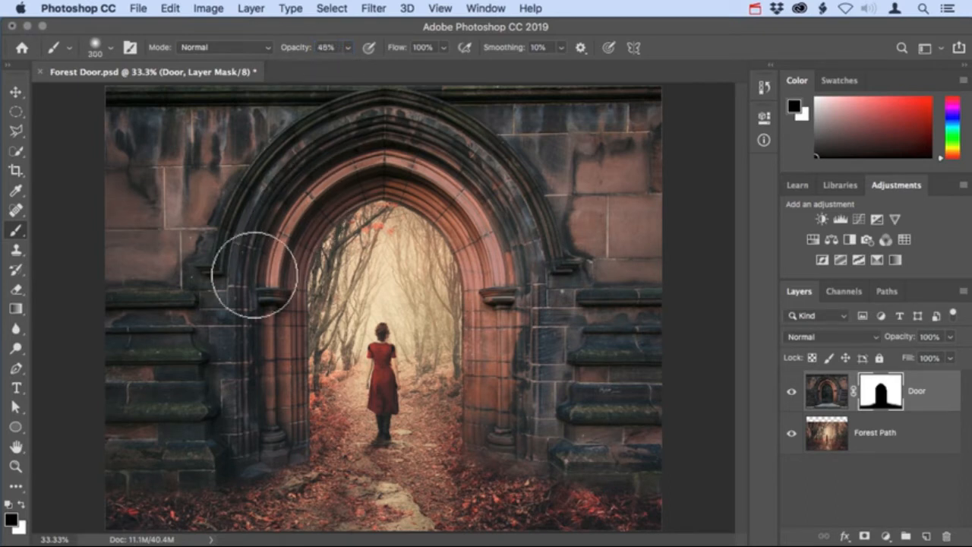
{"action": "mouse_move", "coordinate": [211, 340]}
{"action": "left_mouse_down"}
{"action": "mouse_move", "coordinate": [194, 298]}
{"action": "mouse_move", "coordinate": [177, 380]}
{"action": "mouse_move", "coordinate": [181, 427]}
{"action": "mouse_move", "coordinate": [229, 391]}
{"action": "left_mouse_up"}
{"action": "mouse_move", "coordinate": [482, 369]}
{"action": "left_mouse_down"}
{"action": "mouse_move", "coordinate": [489, 324]}
{"action": "mouse_move", "coordinate": [531, 393]}
{"action": "mouse_move", "coordinate": [558, 384]}
{"action": "mouse_move", "coordinate": [572, 355]}
{"action": "mouse_move", "coordinate": [618, 421]}
{"action": "mouse_move", "coordinate": [606, 339]}
{"action": "mouse_move", "coordinate": [584, 304]}
{"action": "mouse_move", "coordinate": [588, 327]}
{"action": "mouse_move", "coordinate": [540, 332]}
{"action": "mouse_move", "coordinate": [490, 319]}
{"action": "mouse_move", "coordinate": [506, 363]}
{"action": "mouse_move", "coordinate": [624, 404]}
{"action": "left_mouse_up"}
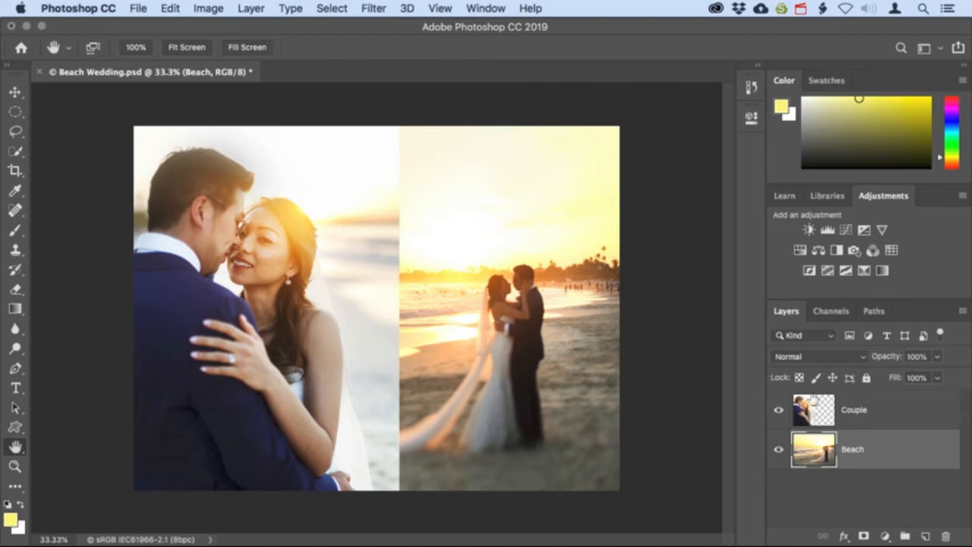
Add a white layer mask to the Couple layer in the beach wedding composite
{"action": "left_click", "coordinate": [852, 413]}
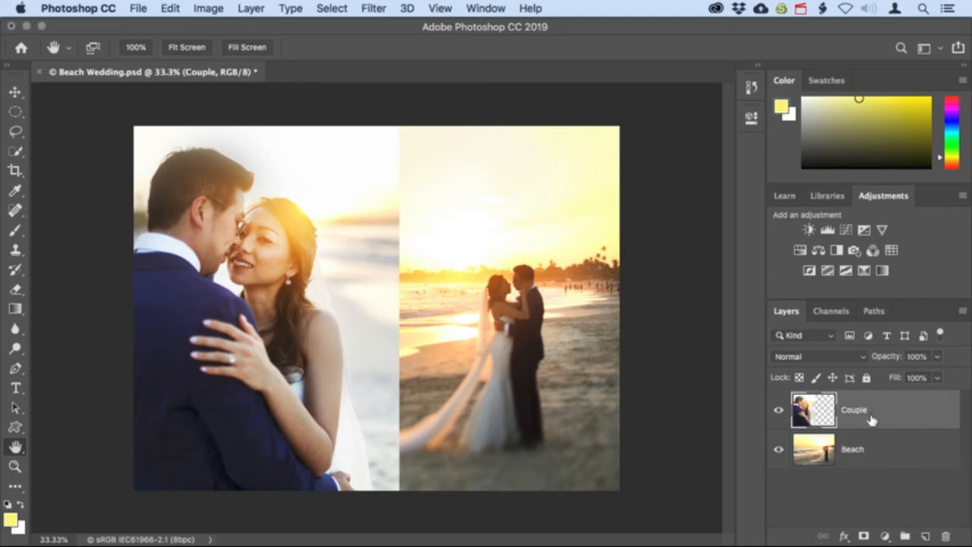
{"action": "left_click", "coordinate": [864, 535]}
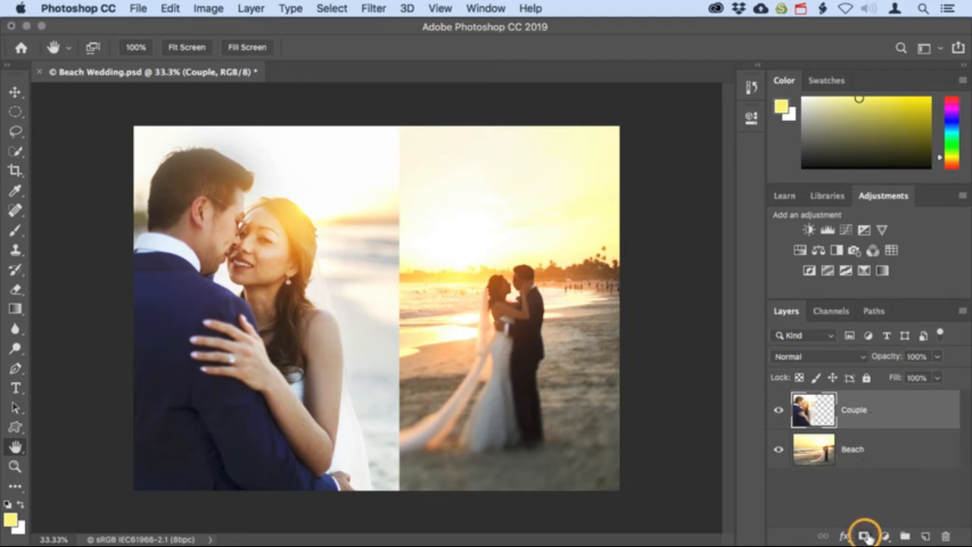
{"action": "left_click", "coordinate": [864, 535]}
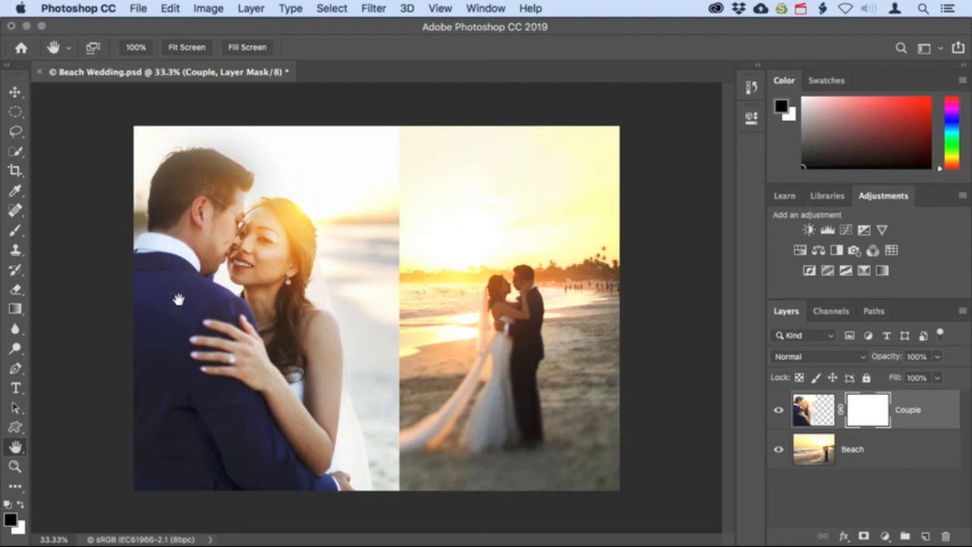
Set up the Gradient tool as a linear gradient with the black-to-white preset and the reversed colors turned off
{"action": "left_click", "coordinate": [24, 311]}
{"action": "right_click", "coordinate": [26, 314]}
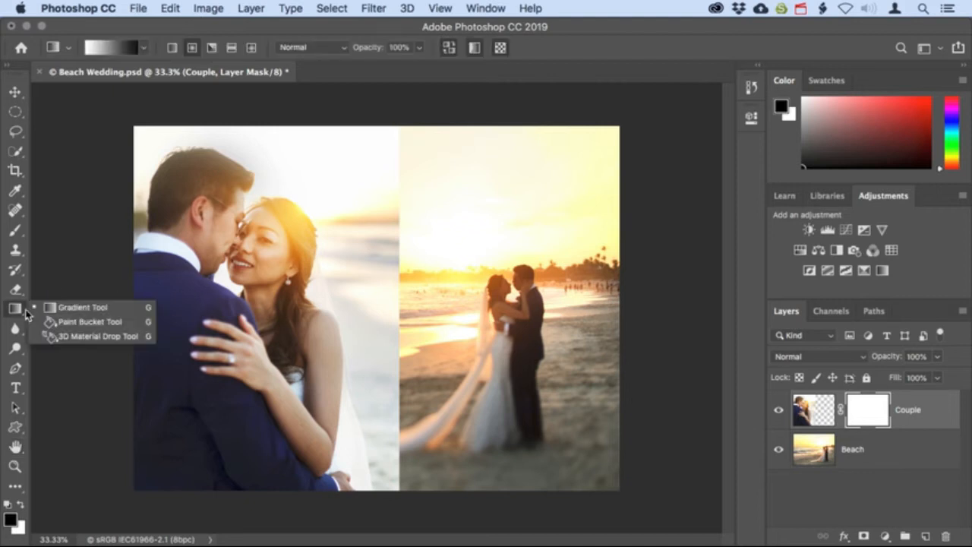
{"action": "left_click", "coordinate": [67, 311]}
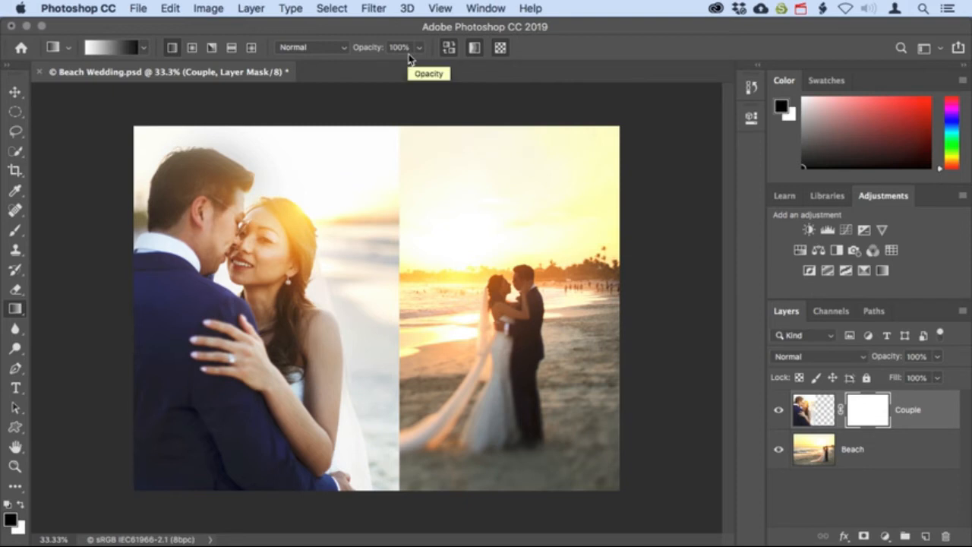
{"action": "left_click", "coordinate": [448, 48]}
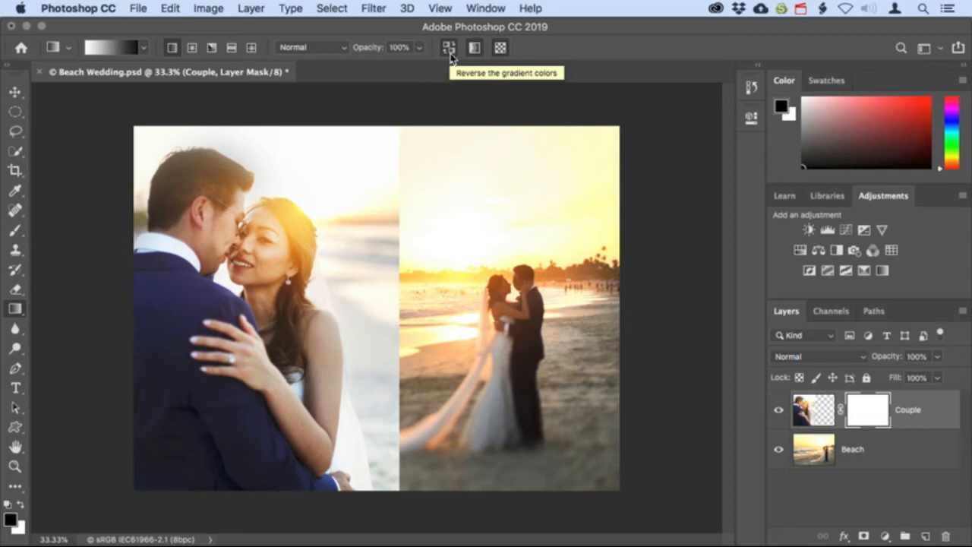
{"action": "left_click", "coordinate": [450, 51]}
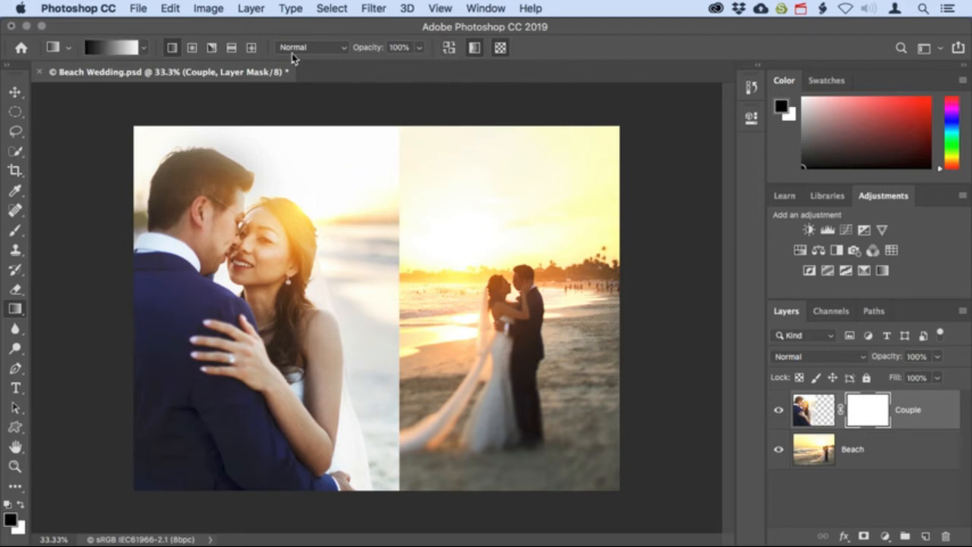
{"action": "left_click", "coordinate": [145, 48]}
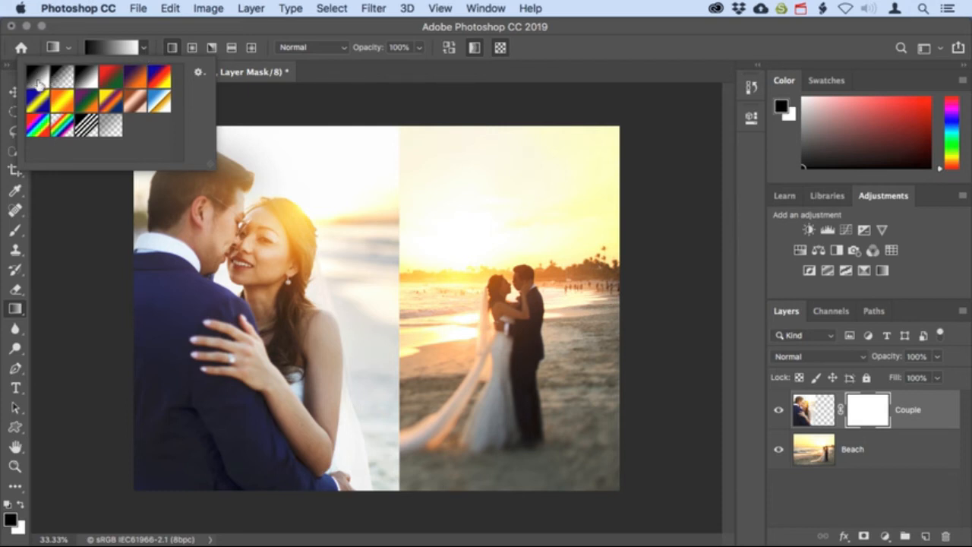
{"action": "left_click", "coordinate": [85, 80]}
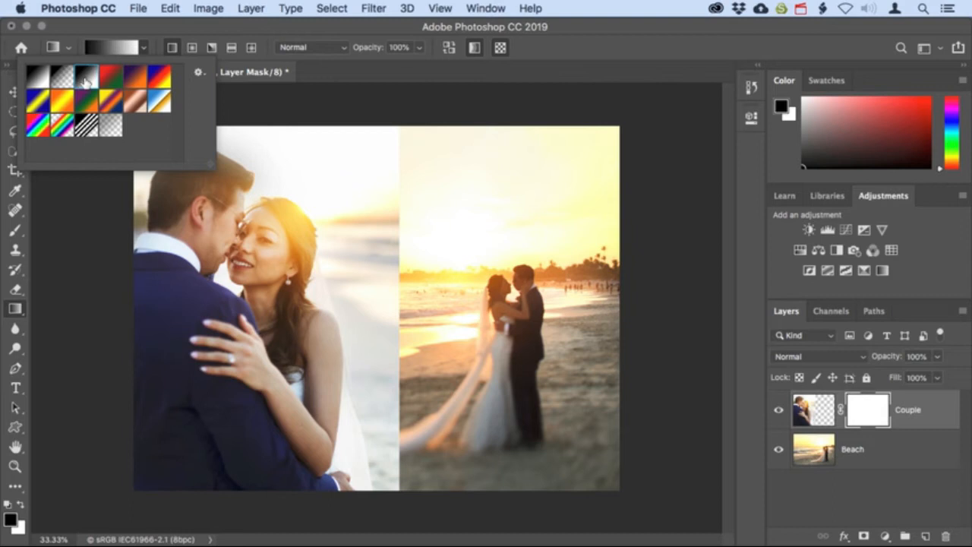
{"action": "double_click", "coordinate": [86, 79]}
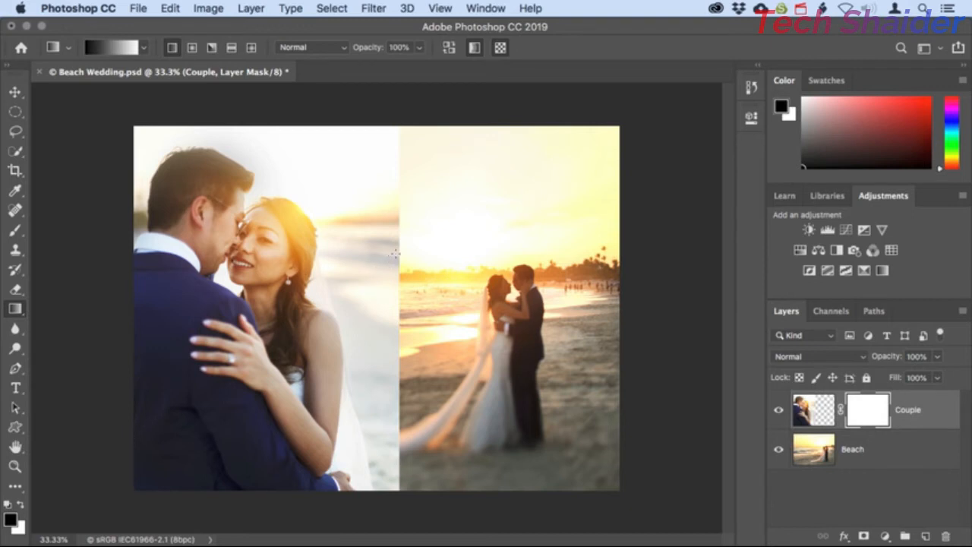
Try linear gradients of different lengths and angles on the Couple mask, finishing with a horizontal blend beside the bride
{"action": "left_click_drag", "start_coordinate": [390, 280], "coordinate": [289, 282]}
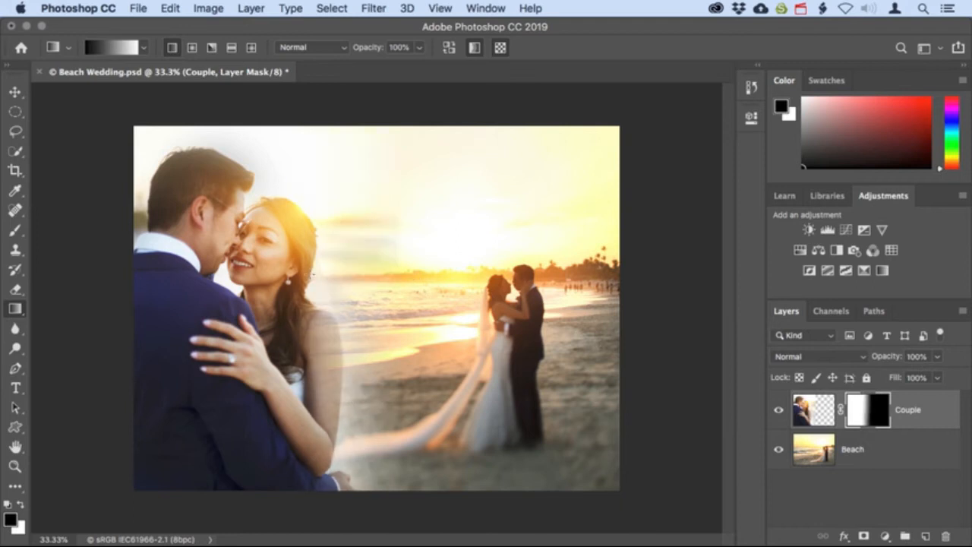
{"action": "left_click_drag", "start_coordinate": [431, 338], "coordinate": [353, 287]}
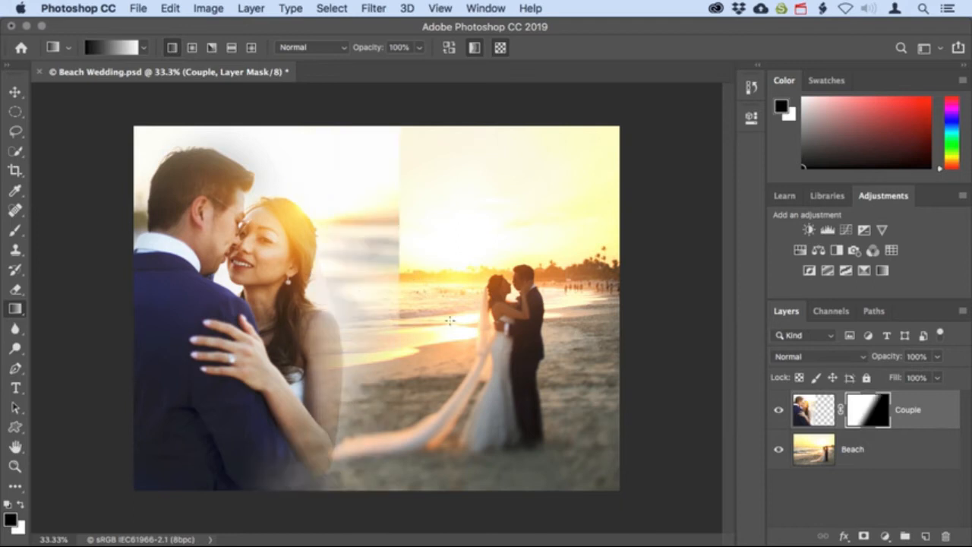
{"action": "left_click_drag", "start_coordinate": [372, 414], "coordinate": [188, 281]}
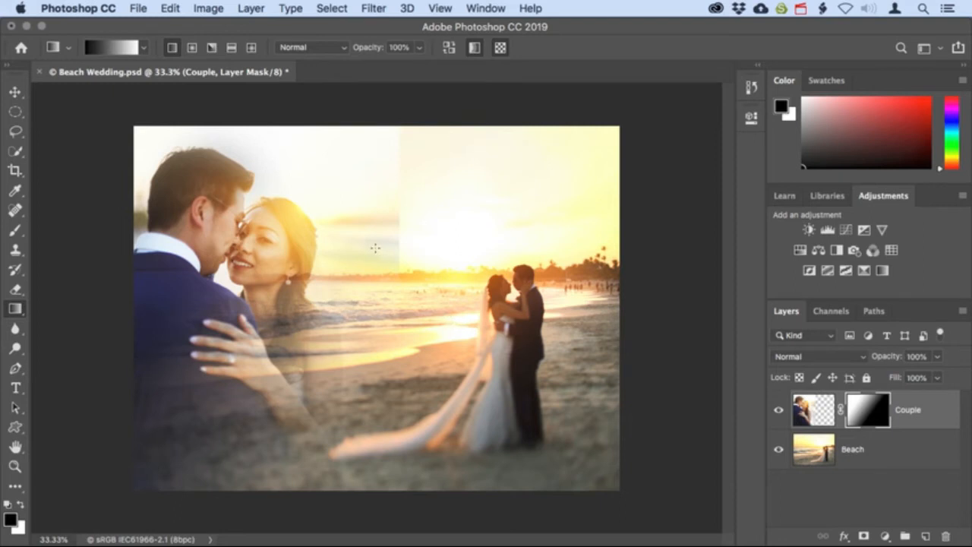
{"action": "left_click_drag", "start_coordinate": [372, 246], "coordinate": [353, 246]}
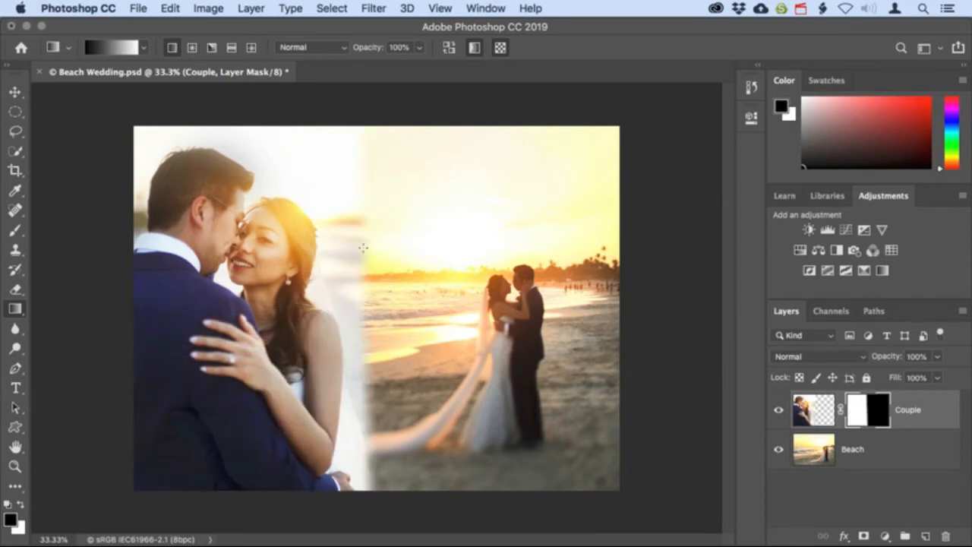
{"action": "left_click_drag", "start_coordinate": [383, 254], "coordinate": [267, 256]}
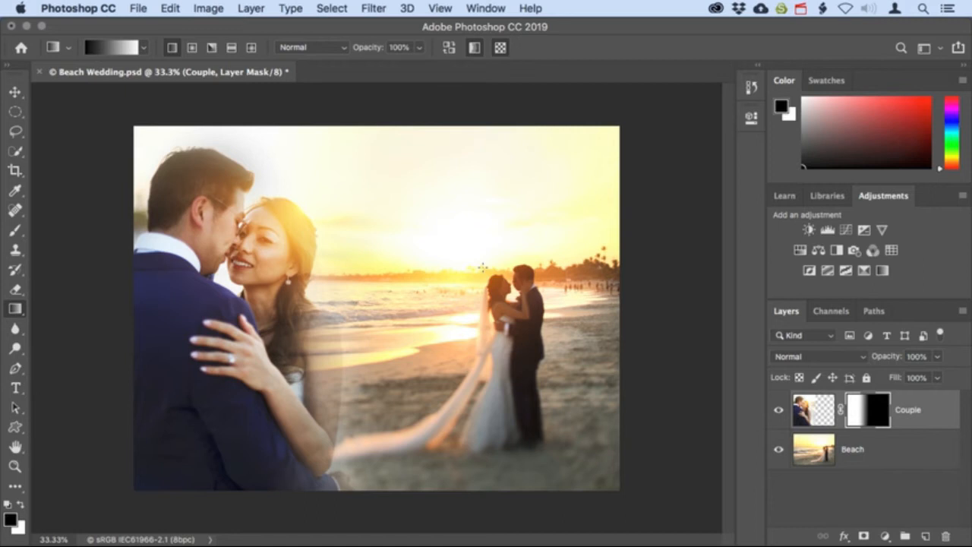
Apply a radial gradient outward from the couple's faces on the mask, and replace it with a reversed white-to-black one
{"action": "left_click", "coordinate": [192, 48]}
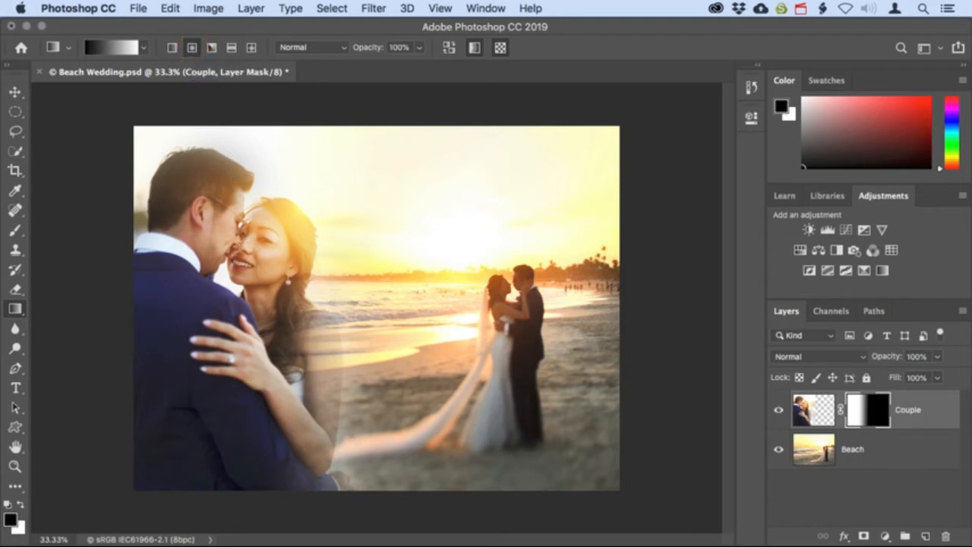
{"action": "left_click_drag", "start_coordinate": [234, 243], "coordinate": [318, 460]}
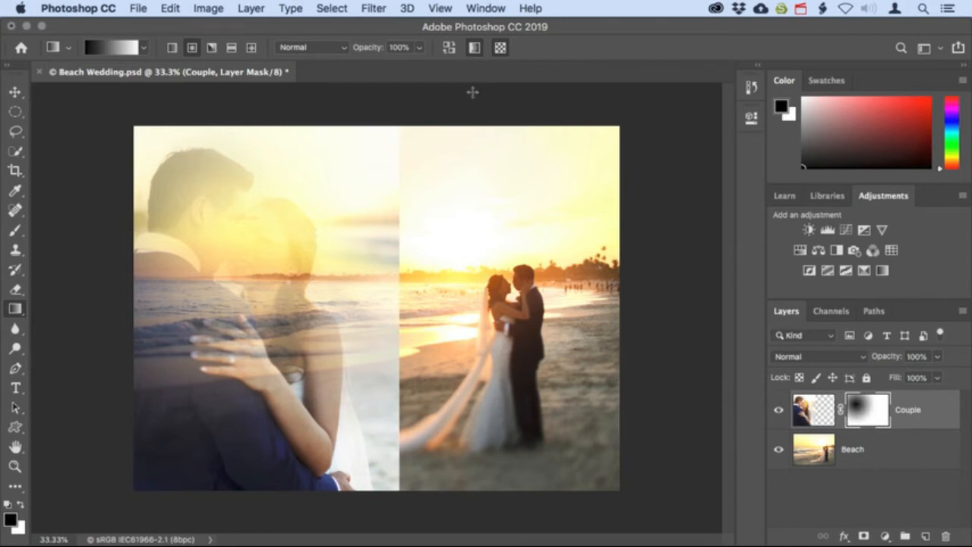
{"action": "left_click", "coordinate": [448, 50]}
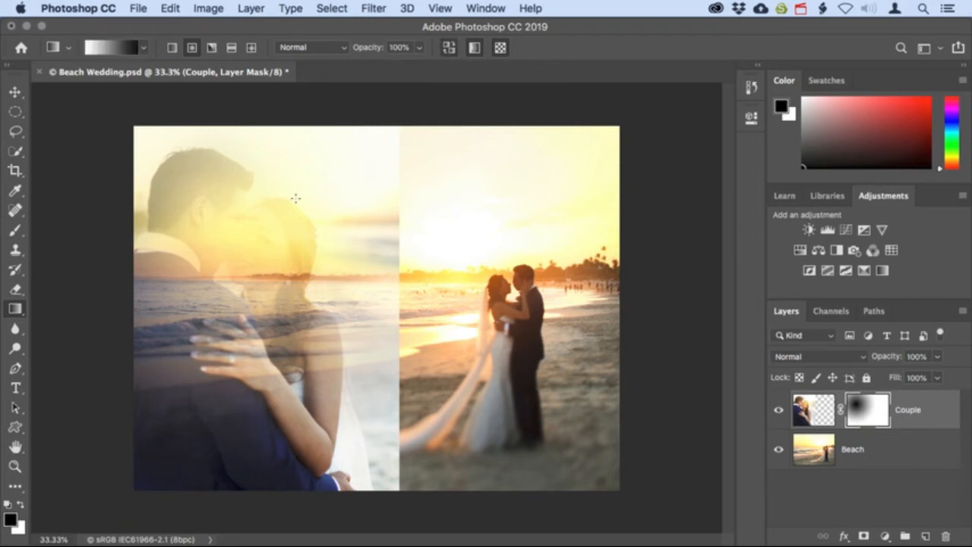
{"action": "left_click_drag", "start_coordinate": [238, 238], "coordinate": [331, 464]}
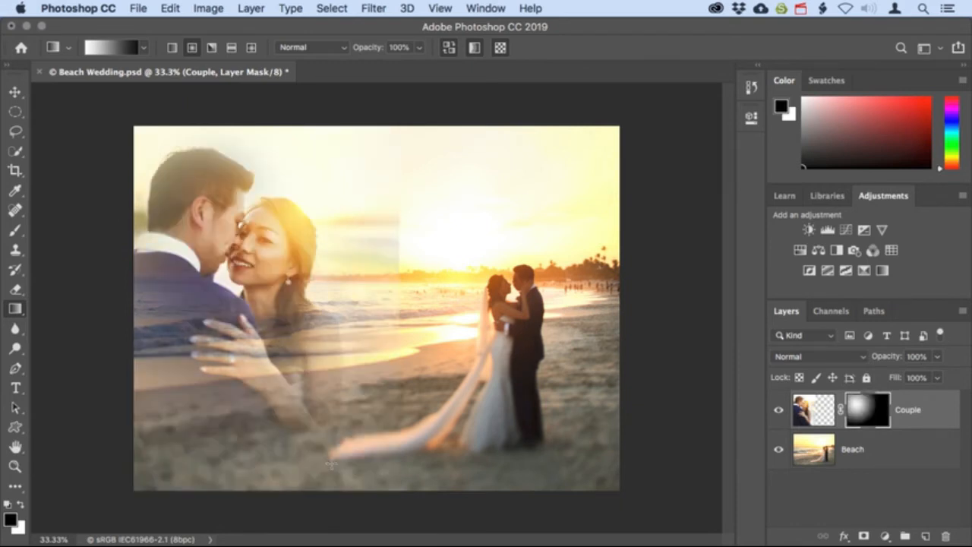
Paint black on the Couple mask with a 300 brush near the setting sun to erase the photo's remaining hard edge
{"action": "left_click", "coordinate": [22, 233]}
{"action": "right_click", "coordinate": [24, 233]}
{"action": "left_click", "coordinate": [52, 231]}
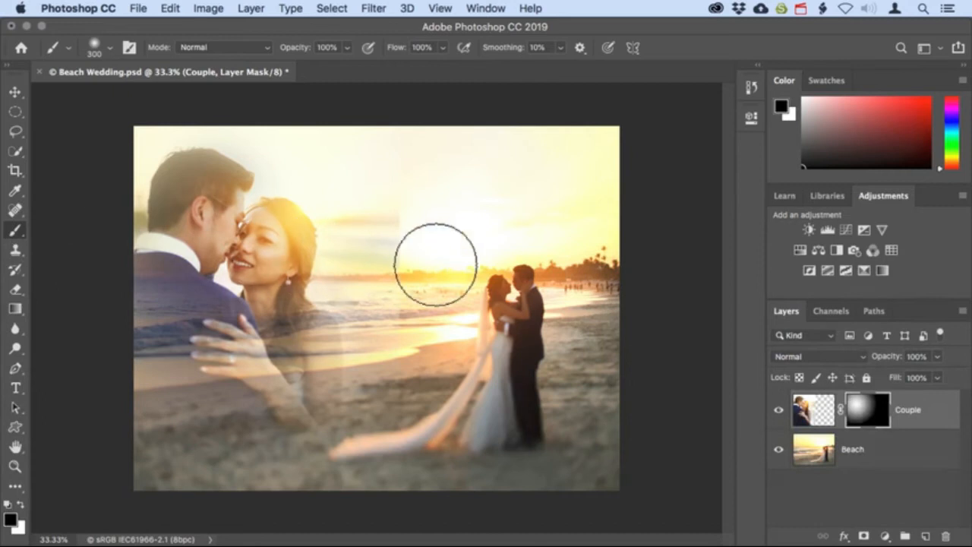
{"action": "mouse_move", "coordinate": [431, 266]}
{"action": "left_mouse_down"}
{"action": "mouse_move", "coordinate": [395, 172]}
{"action": "mouse_move", "coordinate": [429, 330]}
{"action": "mouse_move", "coordinate": [414, 239]}
{"action": "mouse_move", "coordinate": [381, 171]}
{"action": "mouse_move", "coordinate": [392, 260]}
{"action": "mouse_move", "coordinate": [422, 281]}
{"action": "mouse_move", "coordinate": [455, 265]}
{"action": "left_mouse_up"}
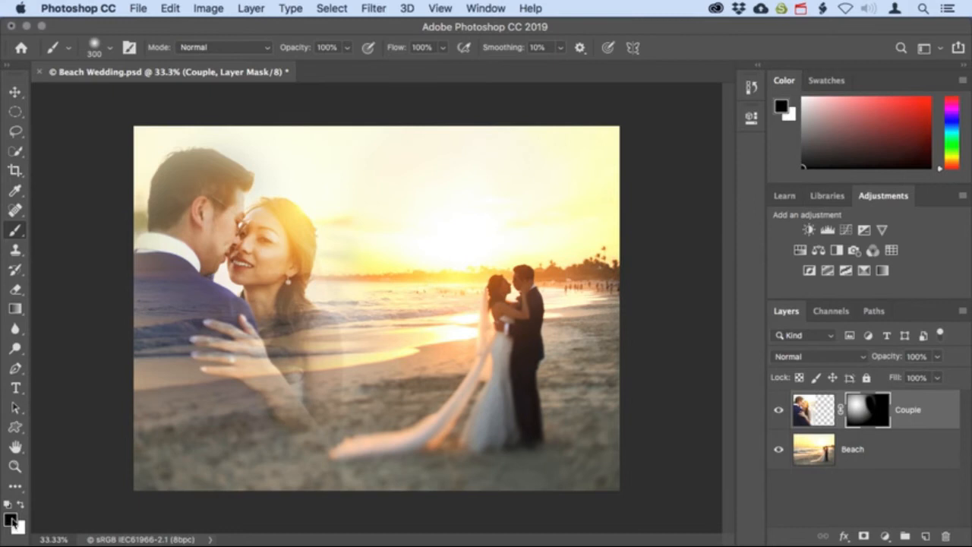
Paint white at 20% brush opacity on the Couple mask over the bride's arm to partly restore it
{"action": "key", "text": "x"}
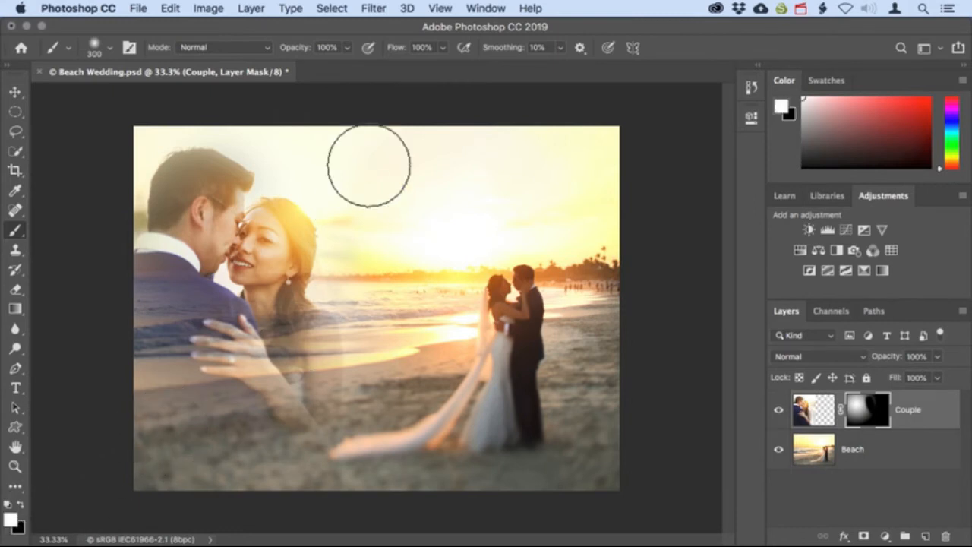
{"action": "key", "text": "2"}
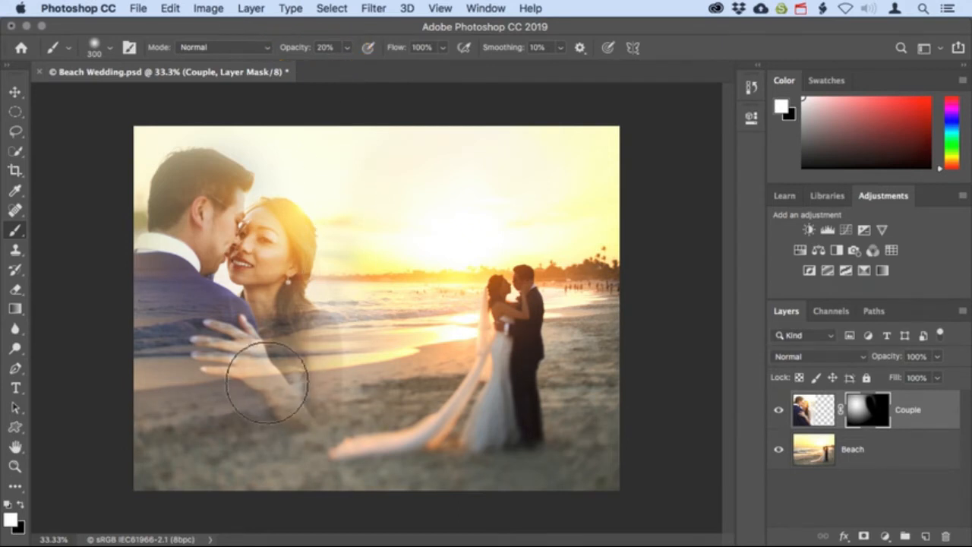
{"action": "mouse_move", "coordinate": [300, 424]}
{"action": "left_mouse_down"}
{"action": "mouse_move", "coordinate": [316, 444]}
{"action": "mouse_move", "coordinate": [271, 390]}
{"action": "left_mouse_up"}
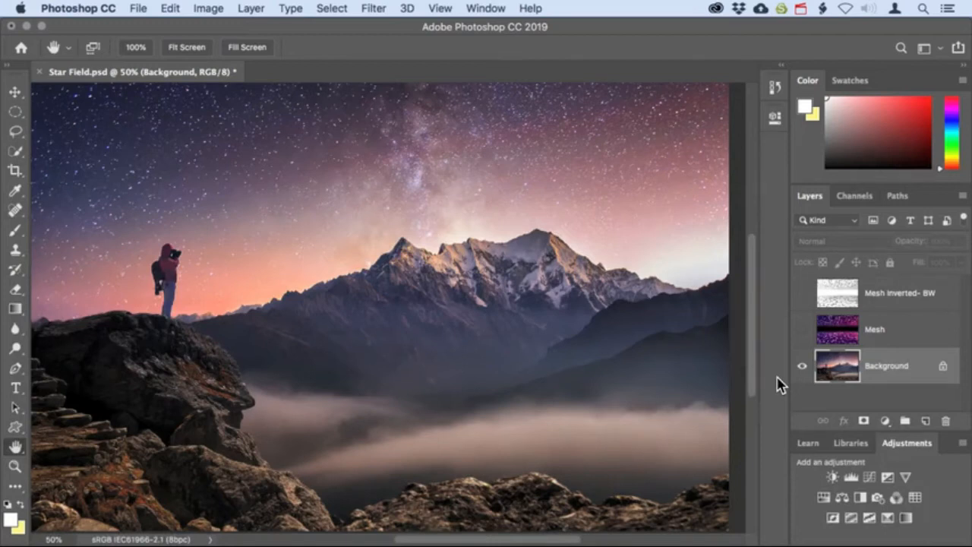
Show the Mesh layer in the Star Field composite
{"action": "left_click", "coordinate": [802, 331]}
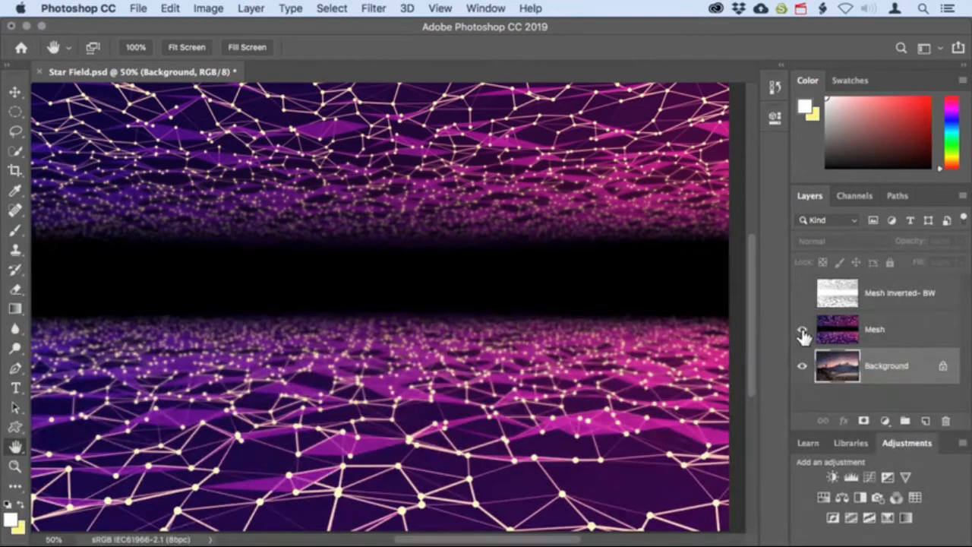
Show the Mesh Inverted- BW layer instead of the Mesh layer, and set its blend mode to Multiply
{"action": "left_click", "coordinate": [802, 294]}
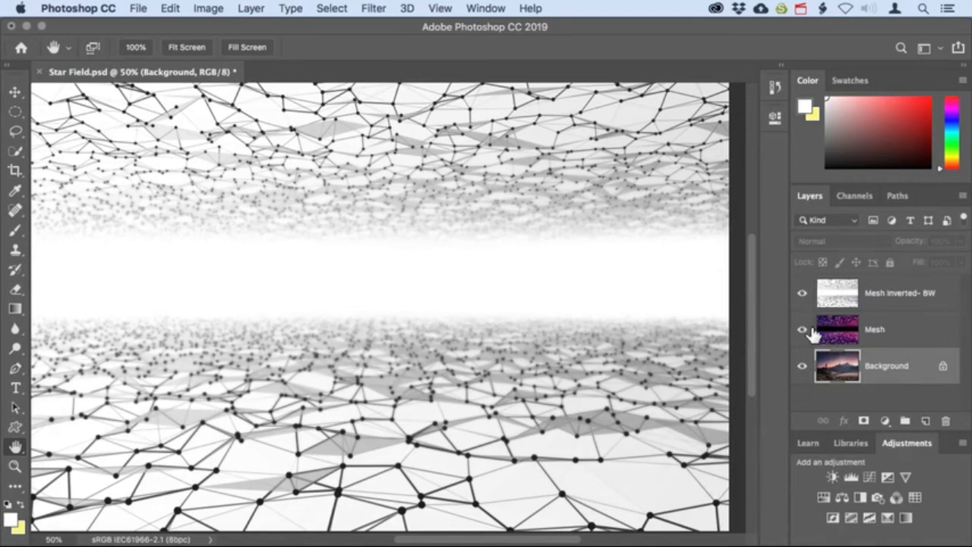
{"action": "left_click", "coordinate": [802, 331]}
{"action": "left_click", "coordinate": [897, 295]}
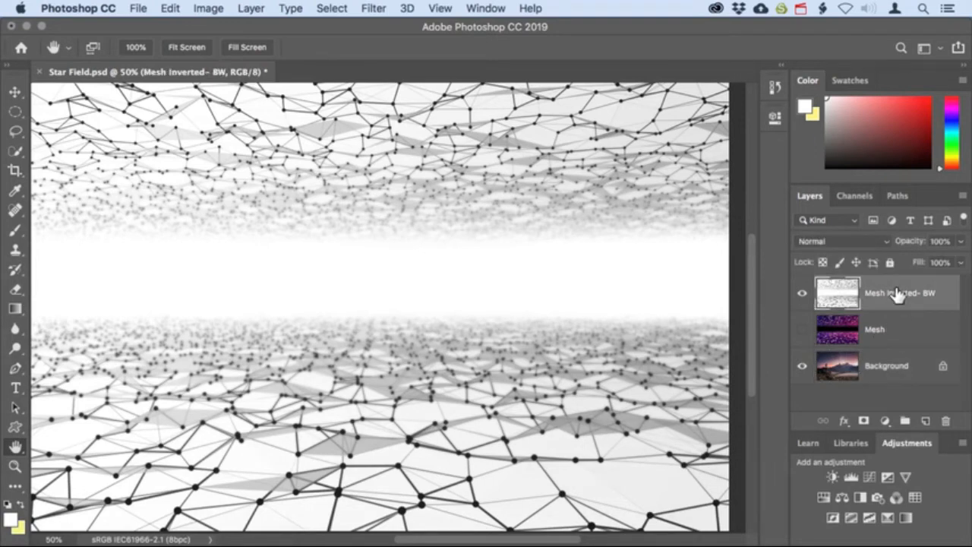
{"action": "left_click", "coordinate": [884, 243]}
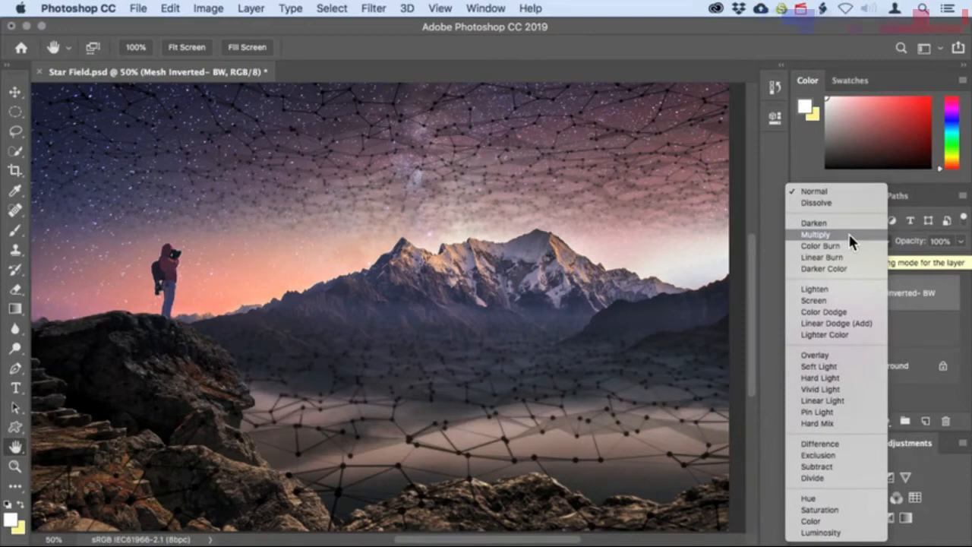
{"action": "left_click", "coordinate": [848, 235]}
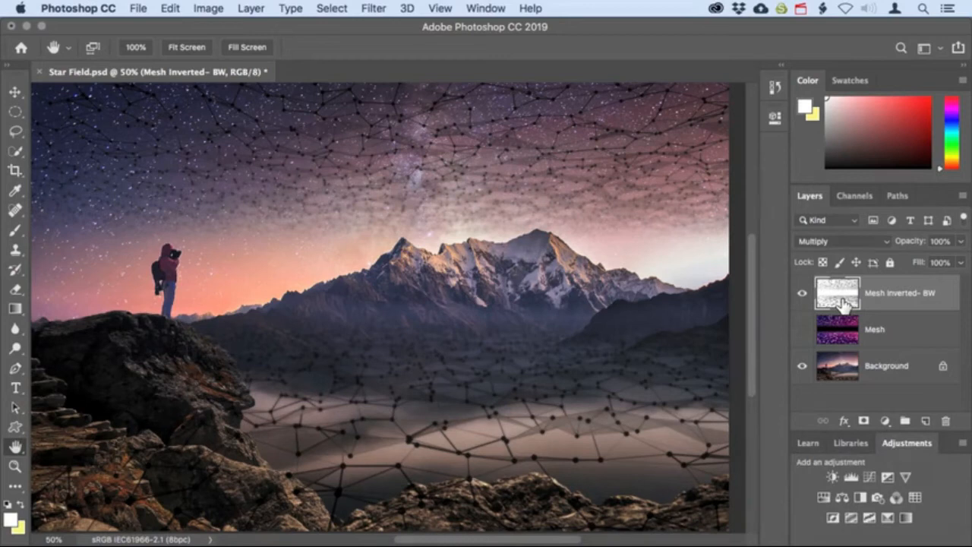
{"action": "left_click", "coordinate": [878, 249]}
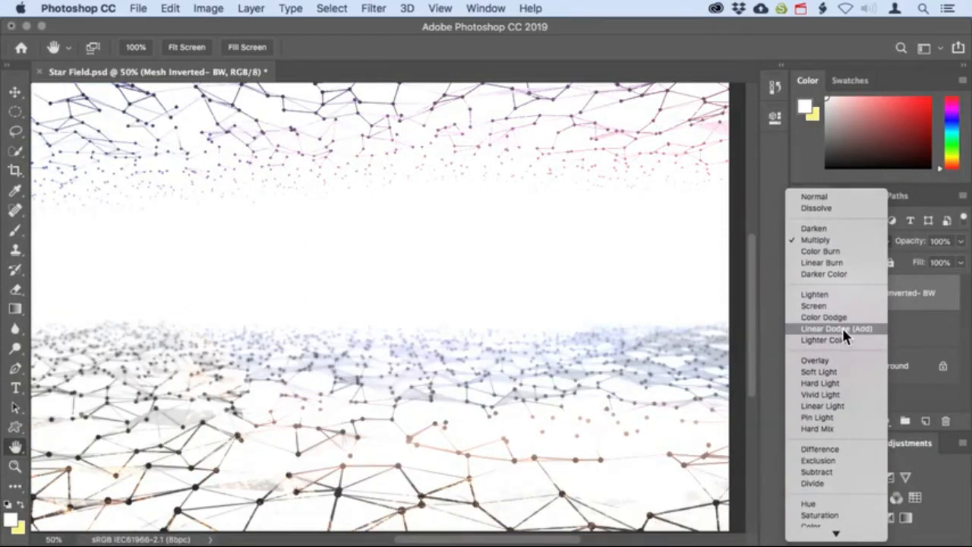
{"action": "left_click", "coordinate": [916, 331]}
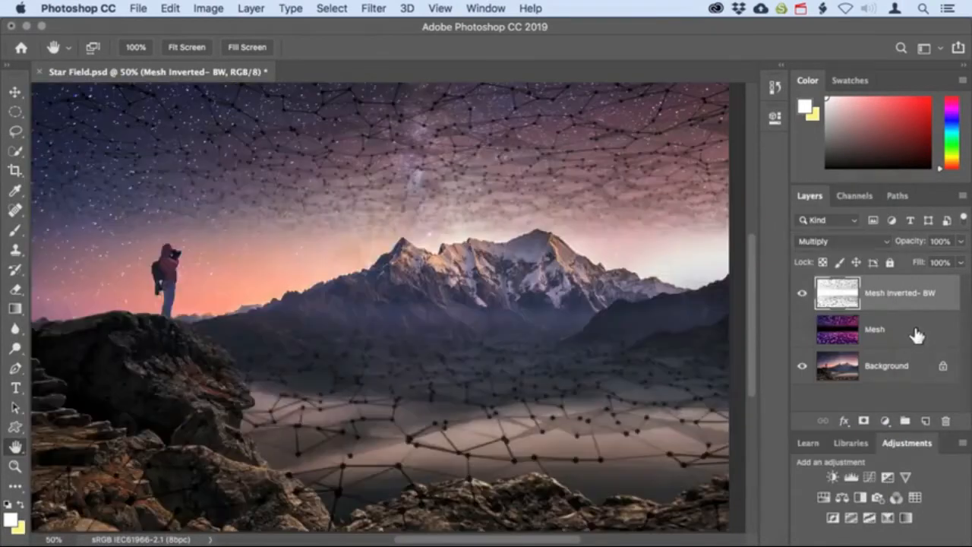
Show the Mesh layer in place of Mesh Inverted- BW, set its blend mode to Linear Dodge (Add), and try Color Dodge
{"action": "left_click", "coordinate": [802, 293]}
{"action": "left_click", "coordinate": [841, 331]}
{"action": "left_click", "coordinate": [802, 330]}
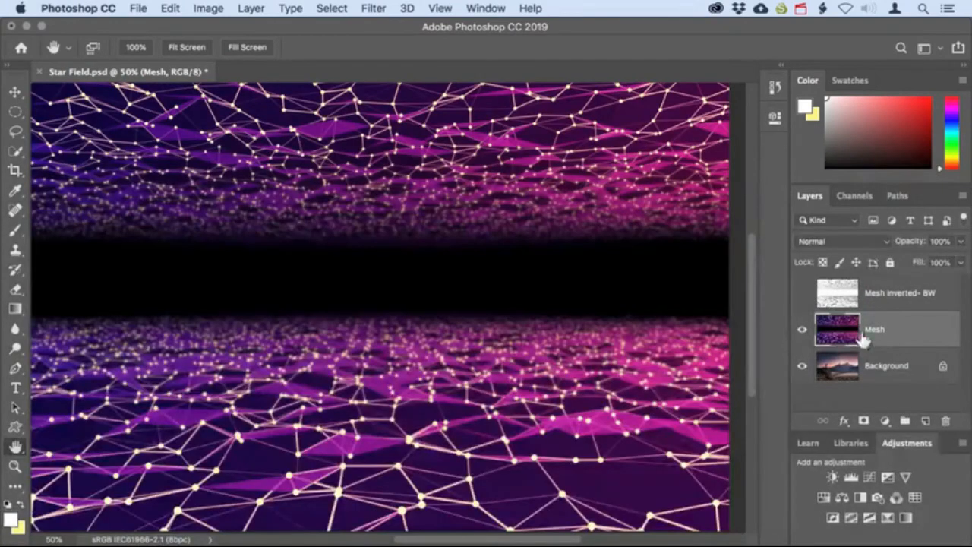
{"action": "left_click", "coordinate": [883, 244]}
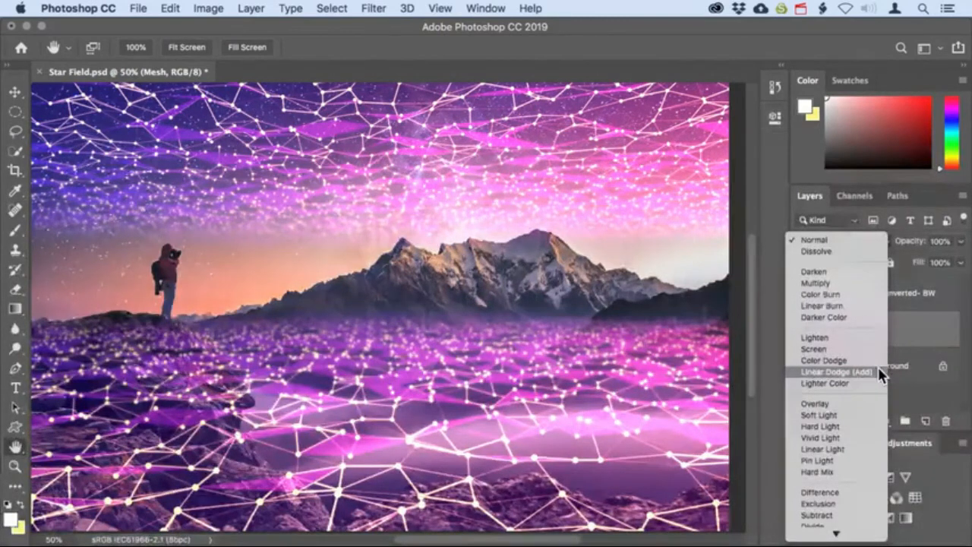
{"action": "left_click", "coordinate": [878, 367]}
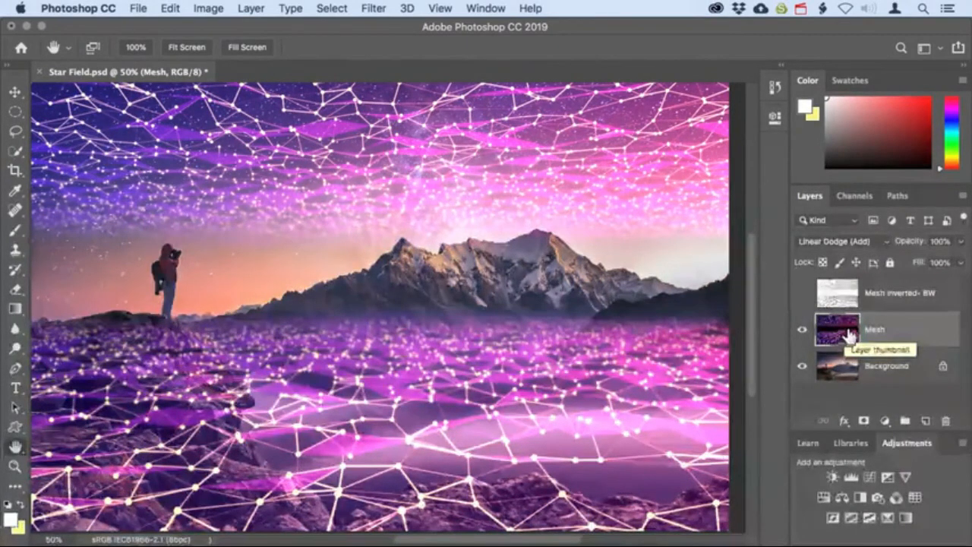
{"action": "left_click", "coordinate": [880, 244]}
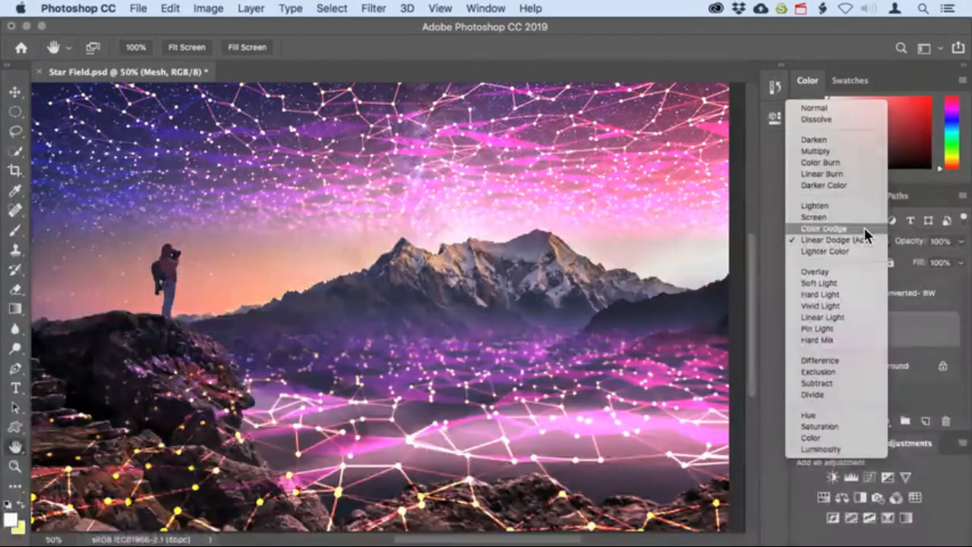
{"action": "left_click", "coordinate": [863, 240]}
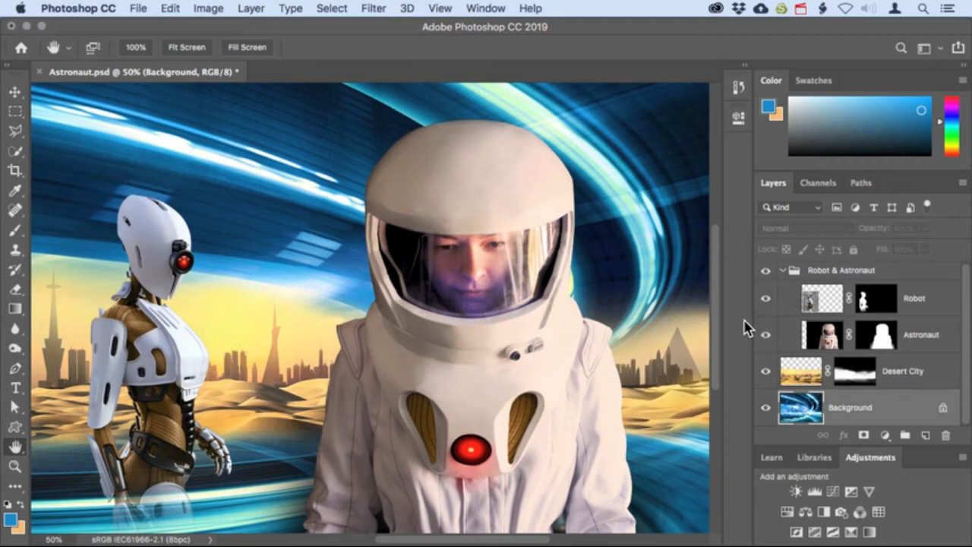
Hide and collapse the Robot & Astronaut group in the Astronaut composite, and copy the Background to a new layer
{"action": "left_click", "coordinate": [765, 271]}
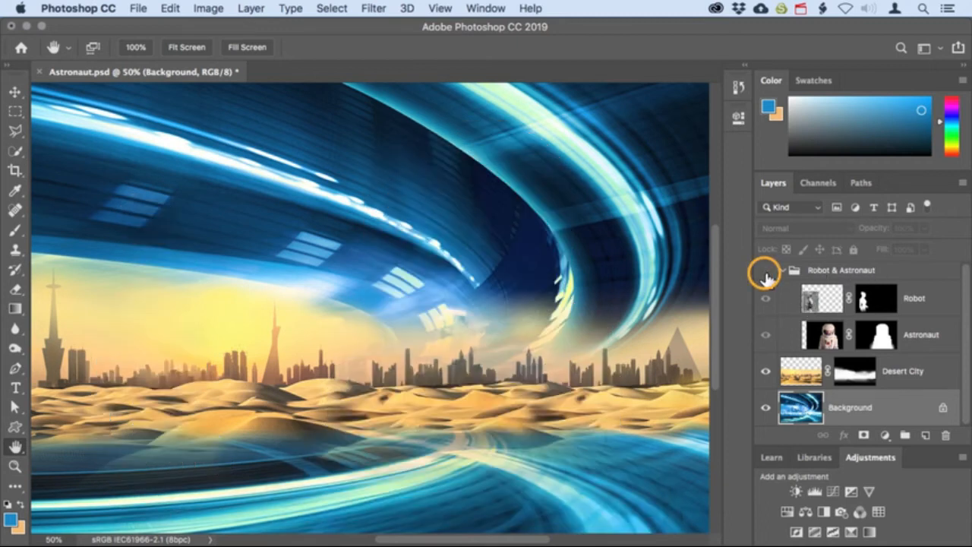
{"action": "left_click", "coordinate": [783, 271]}
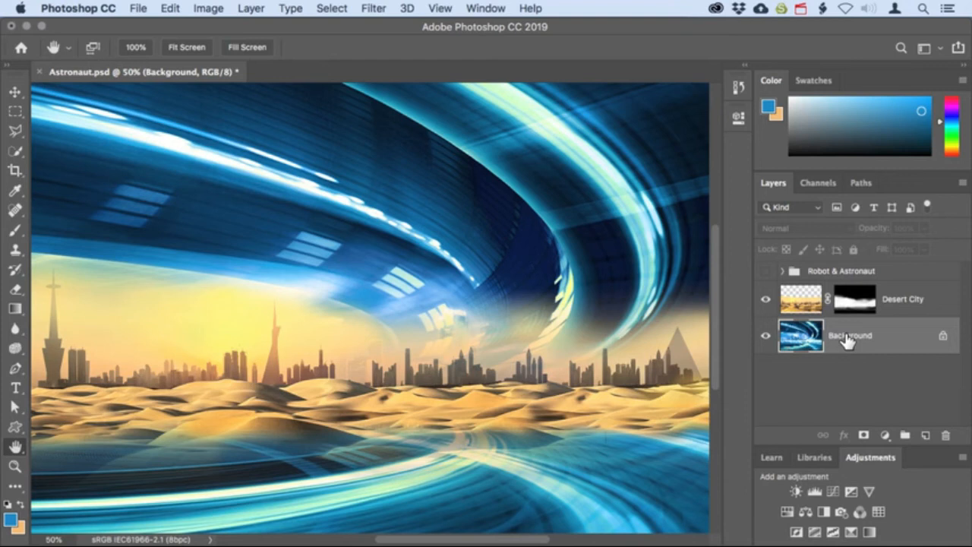
{"action": "left_click", "coordinate": [250, 8]}
{"action": "mouse_move", "coordinate": [260, 28]}
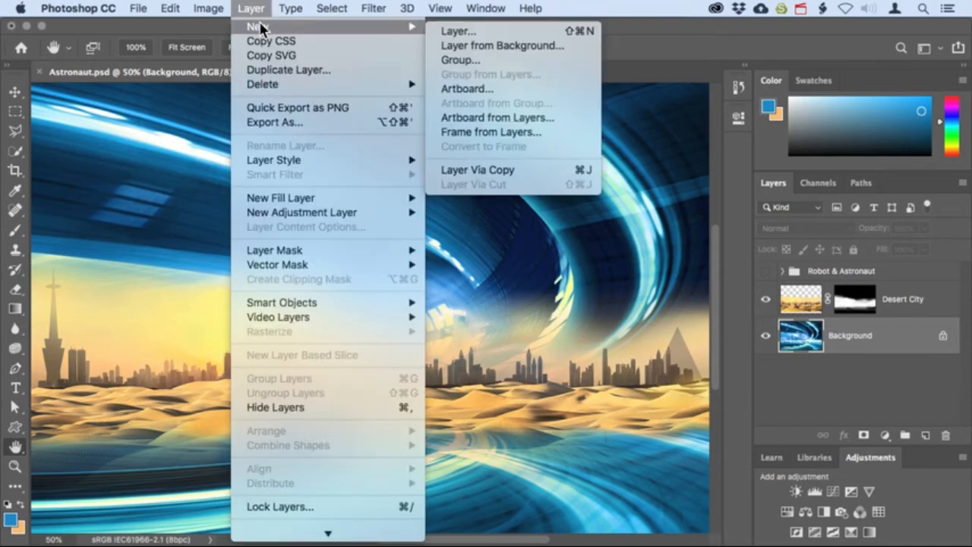
{"action": "left_click", "coordinate": [545, 169]}
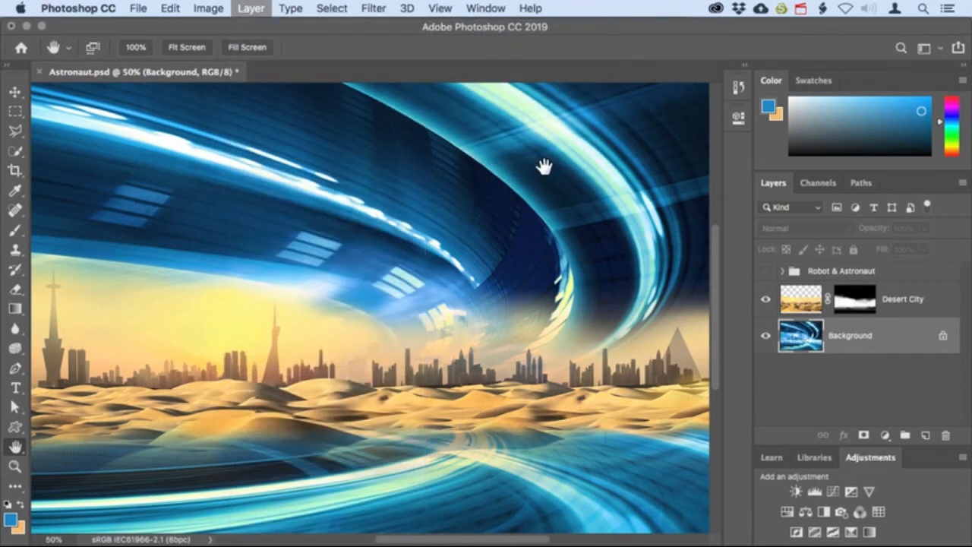
Move the Desert City layer beneath the Background copy, and apply the Average blur filter to the copy
{"action": "left_click", "coordinate": [913, 302]}
{"action": "left_click_drag", "start_coordinate": [931, 306], "coordinate": [932, 356]}
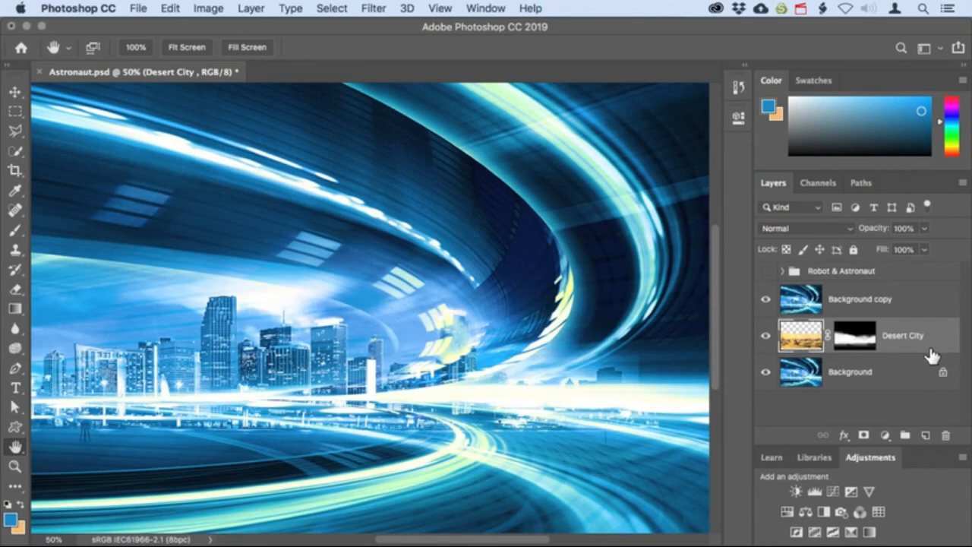
{"action": "left_click", "coordinate": [909, 305]}
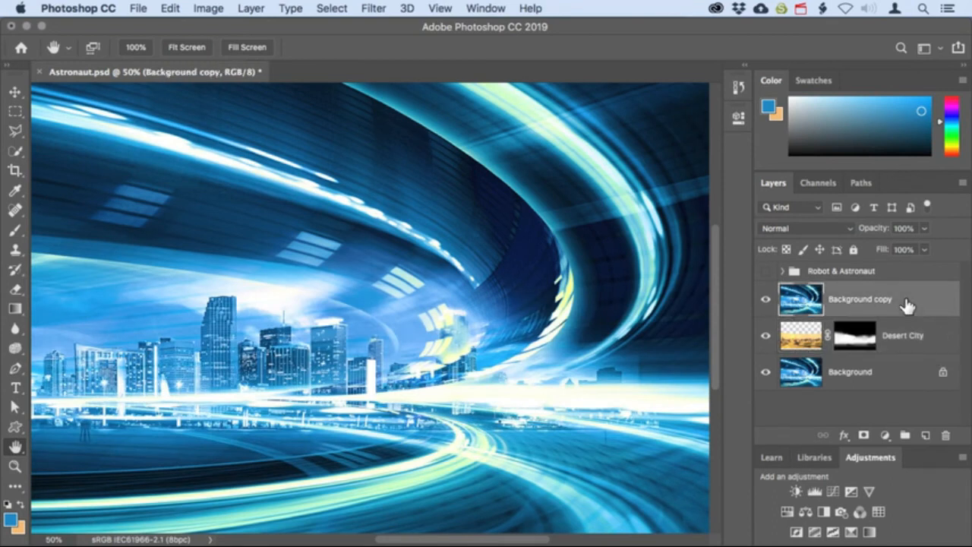
{"action": "left_click", "coordinate": [374, 9]}
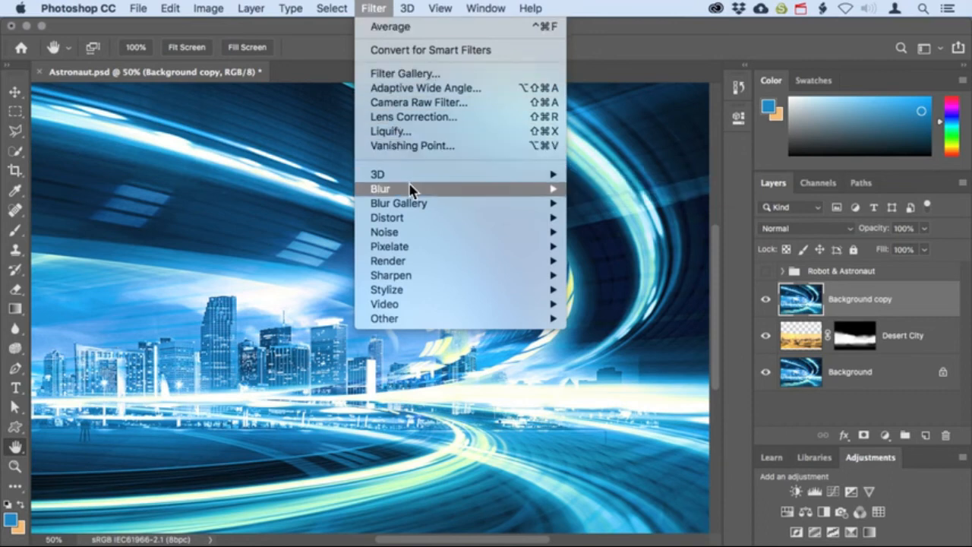
{"action": "mouse_move", "coordinate": [410, 189]}
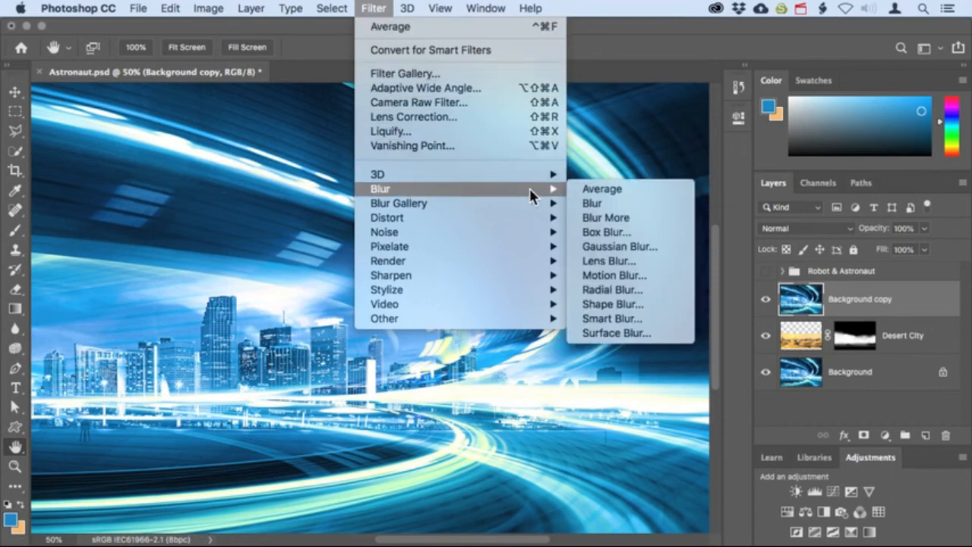
{"action": "left_click", "coordinate": [652, 191]}
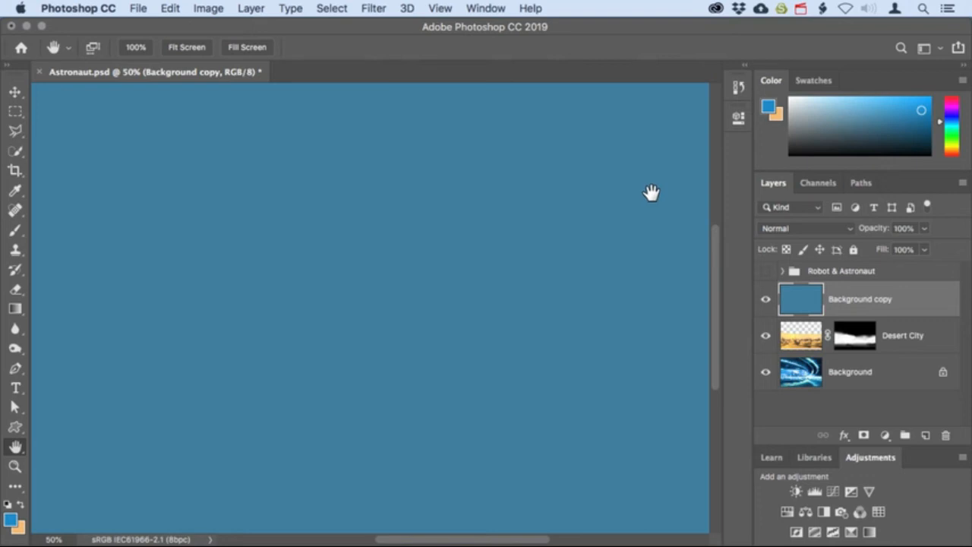
Set the averaged blue layer's blend mode to Color and its opacity to 54%
{"action": "left_click", "coordinate": [847, 232]}
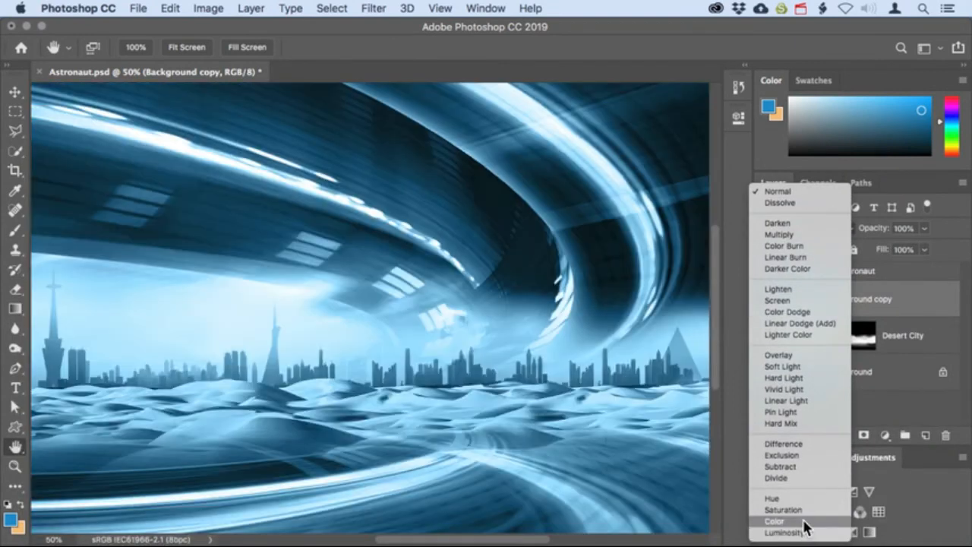
{"action": "left_click", "coordinate": [806, 524]}
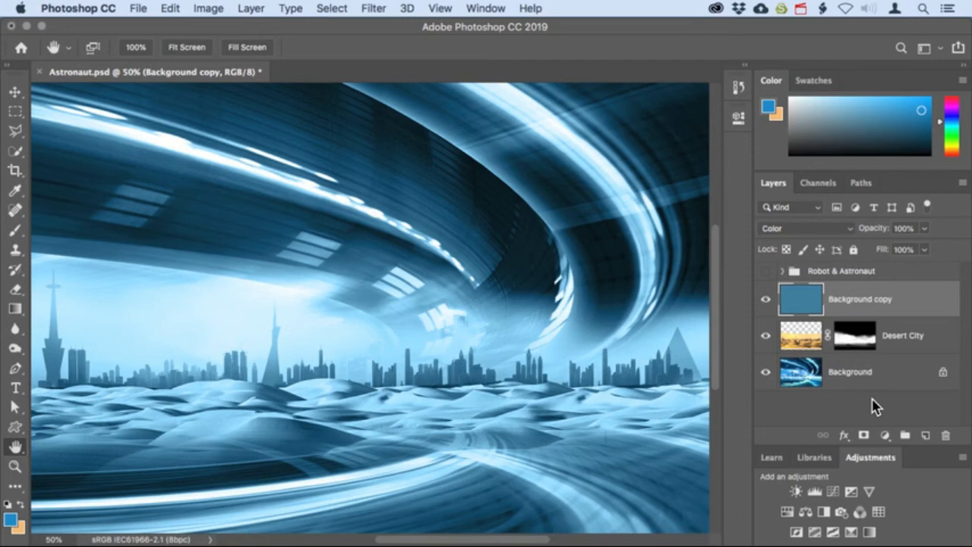
{"action": "left_click", "coordinate": [923, 229]}
{"action": "left_click_drag", "start_coordinate": [925, 240], "coordinate": [894, 252]}
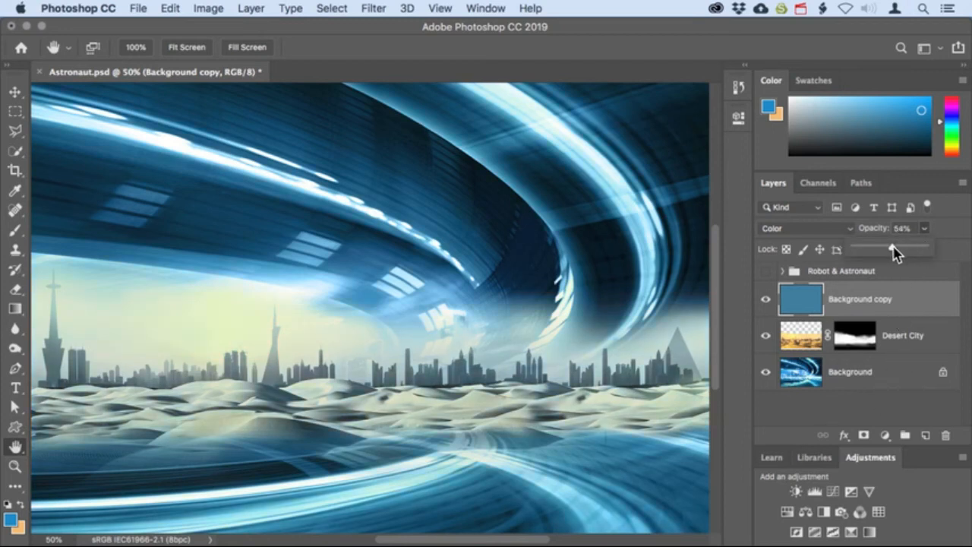
{"action": "left_click", "coordinate": [949, 256]}
Compare the scene with and without the blue overlay, and clip the overlay to the Desert City layer with a clipping mask
{"action": "left_click", "coordinate": [766, 301]}
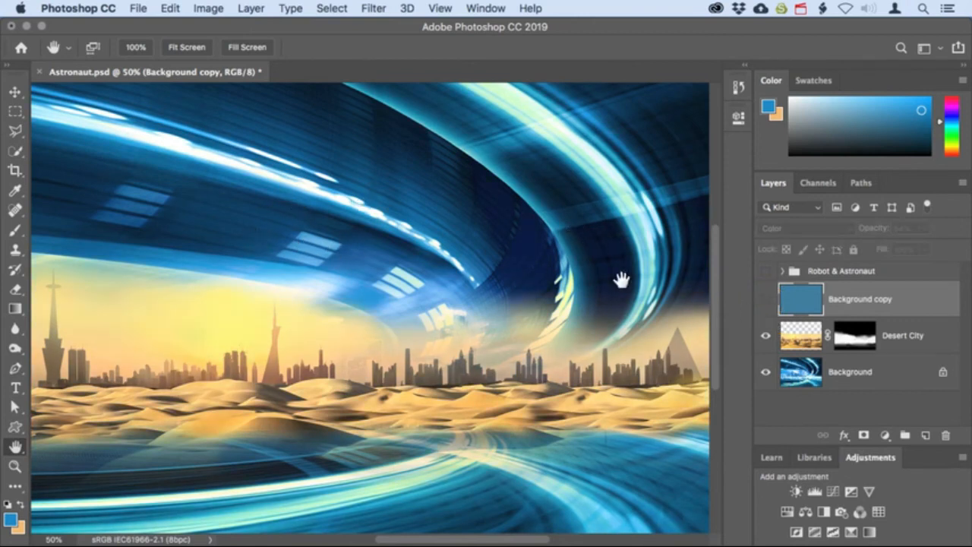
{"action": "left_click", "coordinate": [765, 300]}
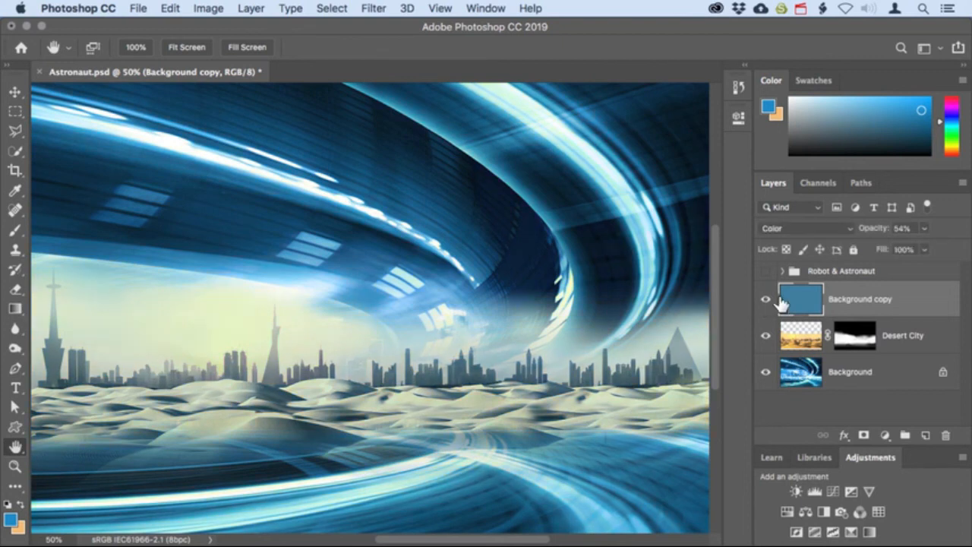
{"action": "left_click", "coordinate": [254, 11]}
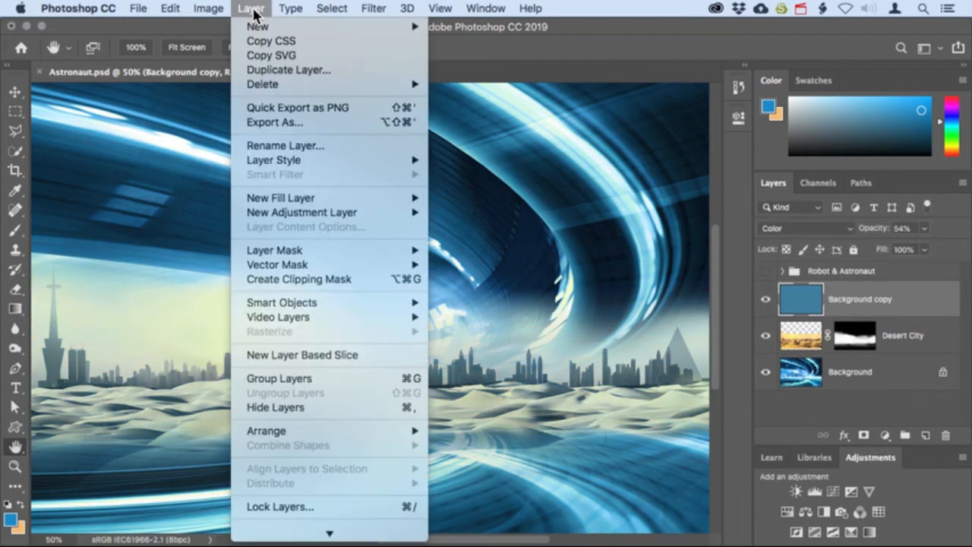
{"action": "left_click", "coordinate": [370, 279]}
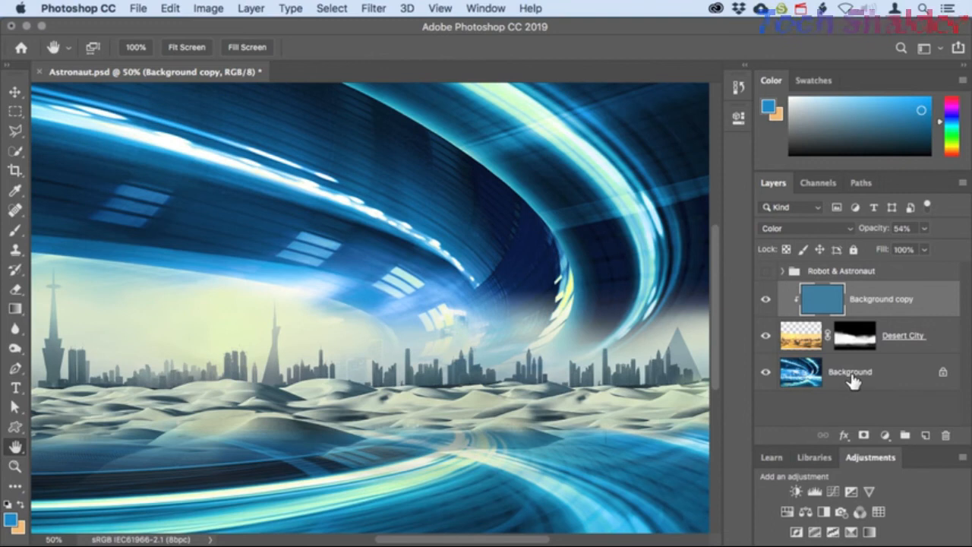
Show and select the Robot & Astronaut group, and sample a blue beside the robot's head with the Eyedropper
{"action": "left_click", "coordinate": [767, 273]}
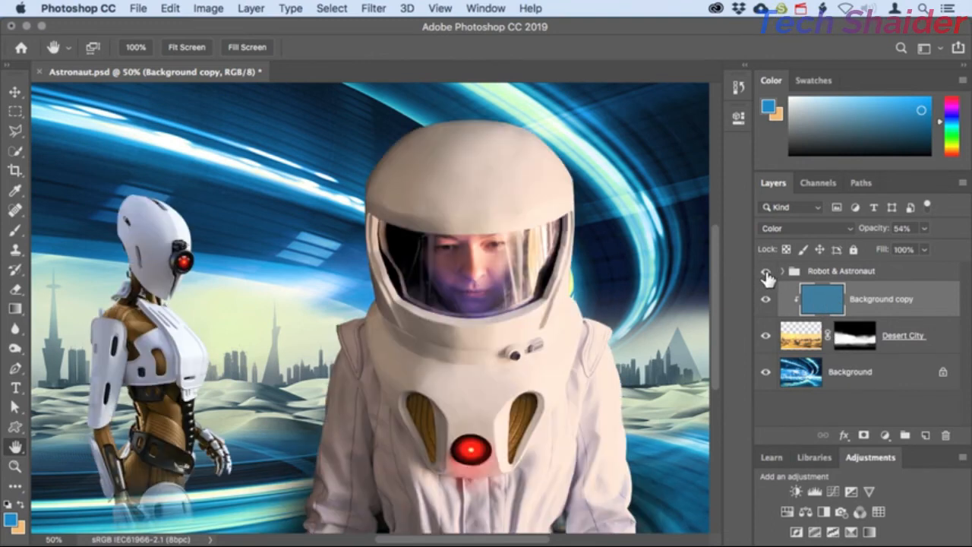
{"action": "left_click", "coordinate": [841, 279]}
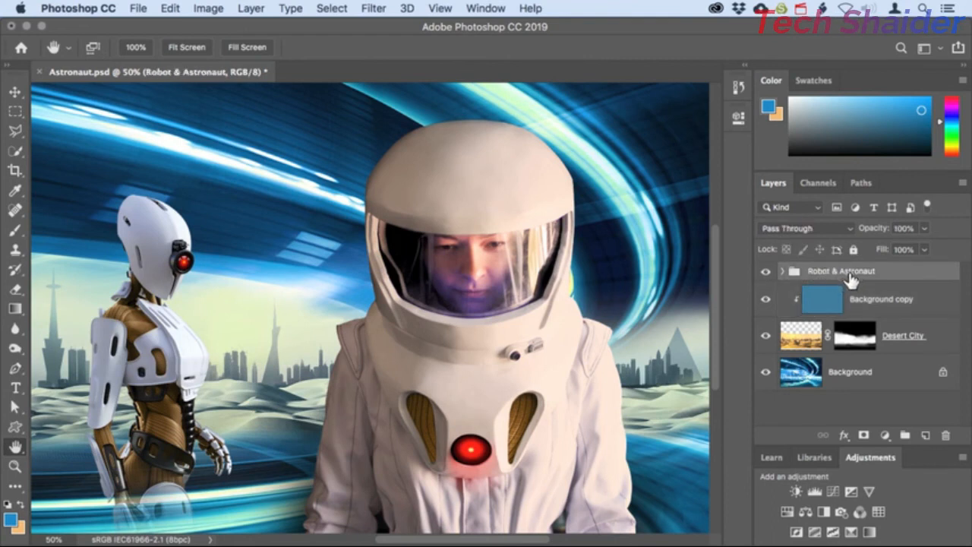
{"action": "left_click", "coordinate": [19, 196]}
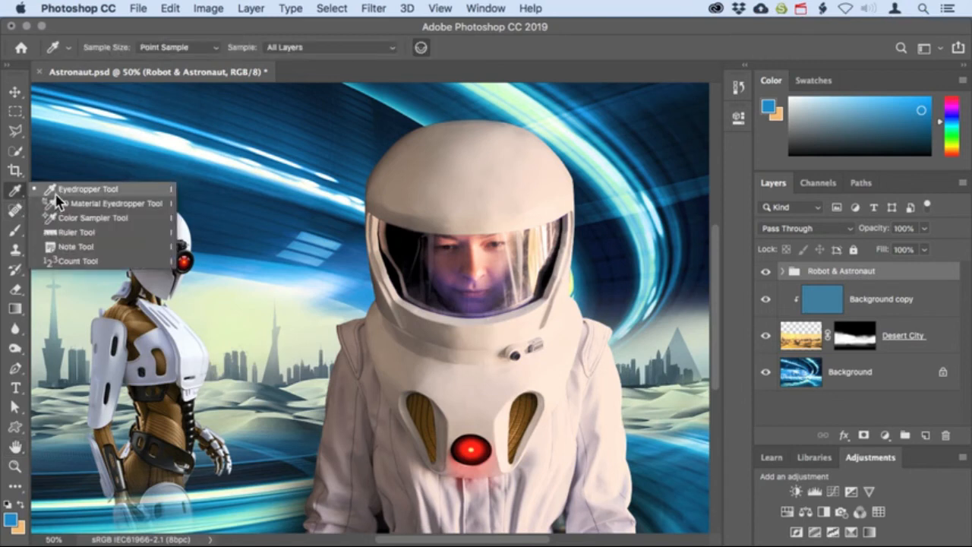
{"action": "left_click", "coordinate": [56, 193]}
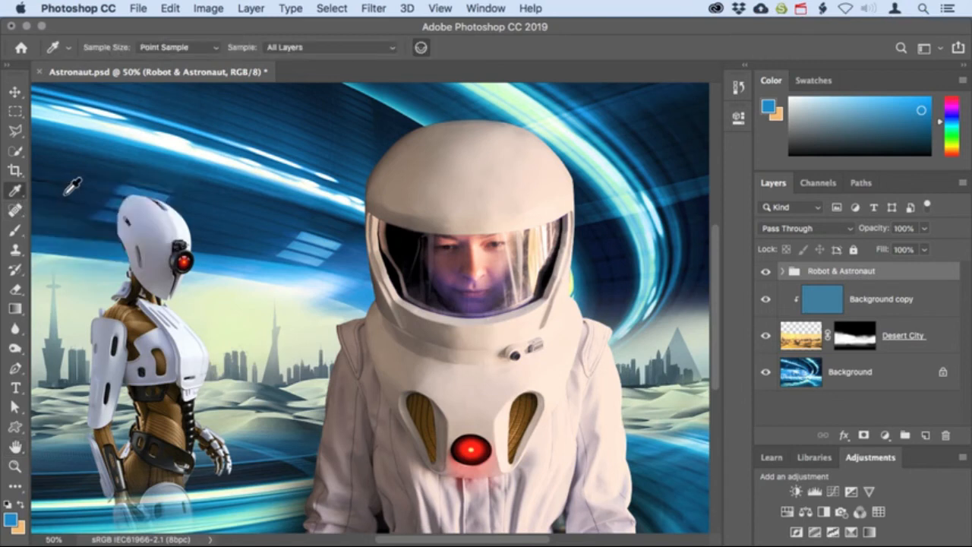
{"action": "left_click", "coordinate": [199, 258]}
Add a Solid Color fill layer in the sampled blue (0d81c0), clipped to the Robot & Astronaut group
{"action": "left_click", "coordinate": [885, 437]}
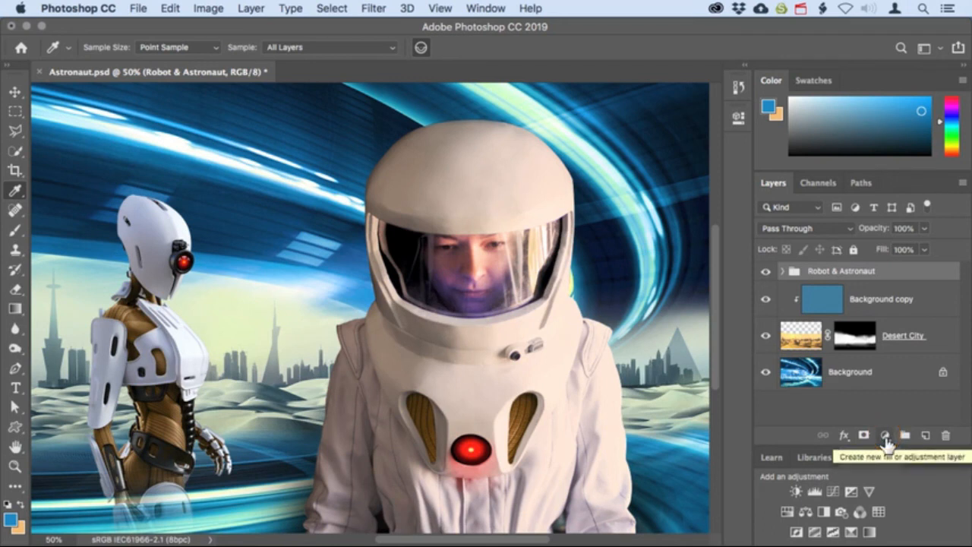
{"action": "left_click", "coordinate": [885, 438]}
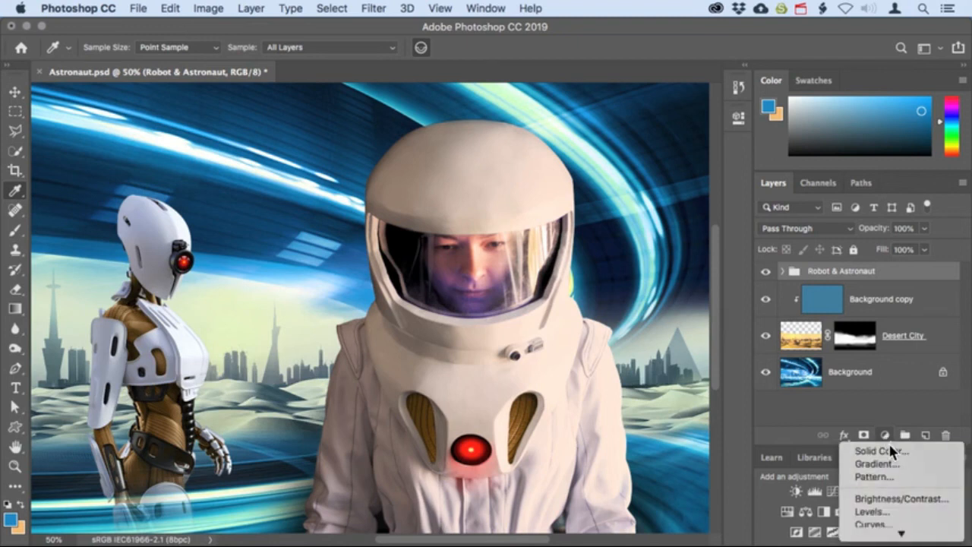
{"action": "left_click", "coordinate": [889, 450]}
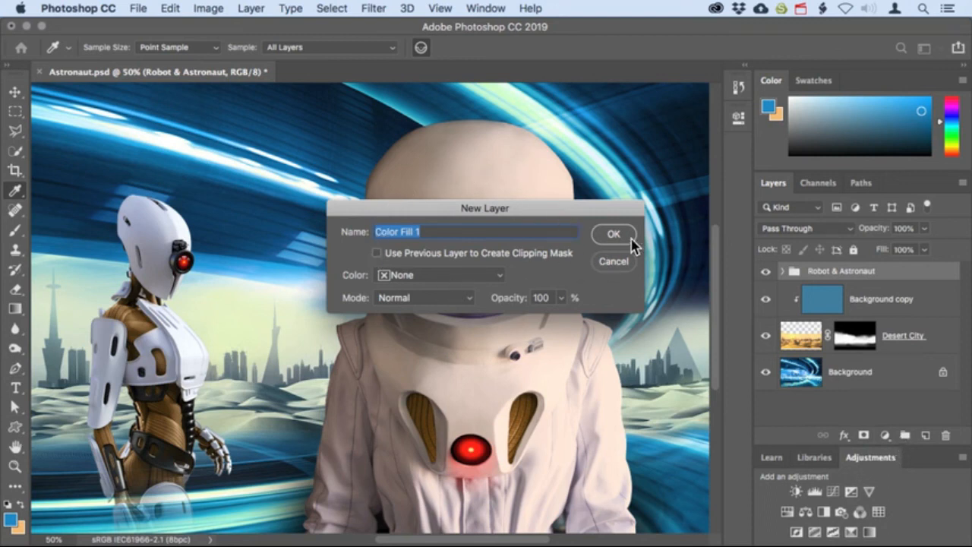
{"action": "left_click", "coordinate": [381, 258]}
{"action": "left_click", "coordinate": [613, 234]}
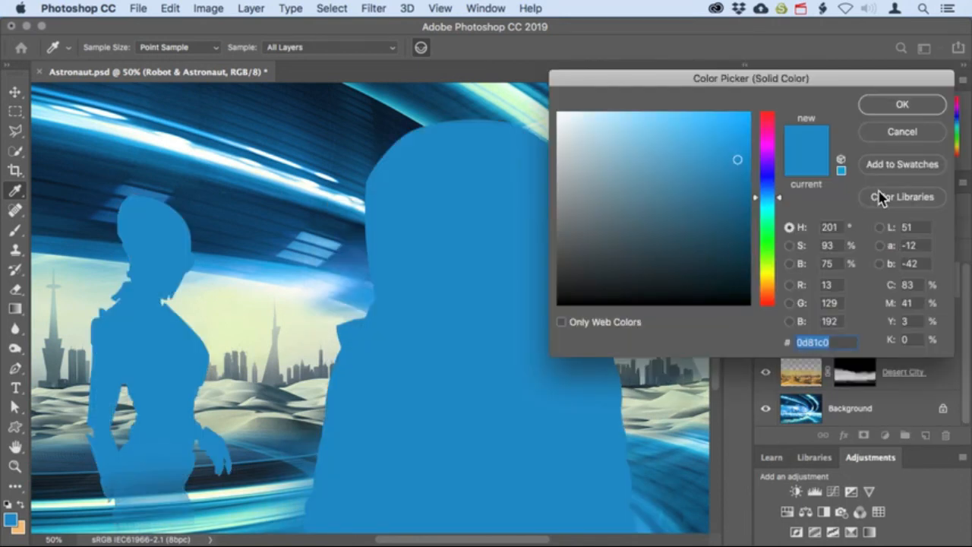
{"action": "left_click", "coordinate": [901, 109]}
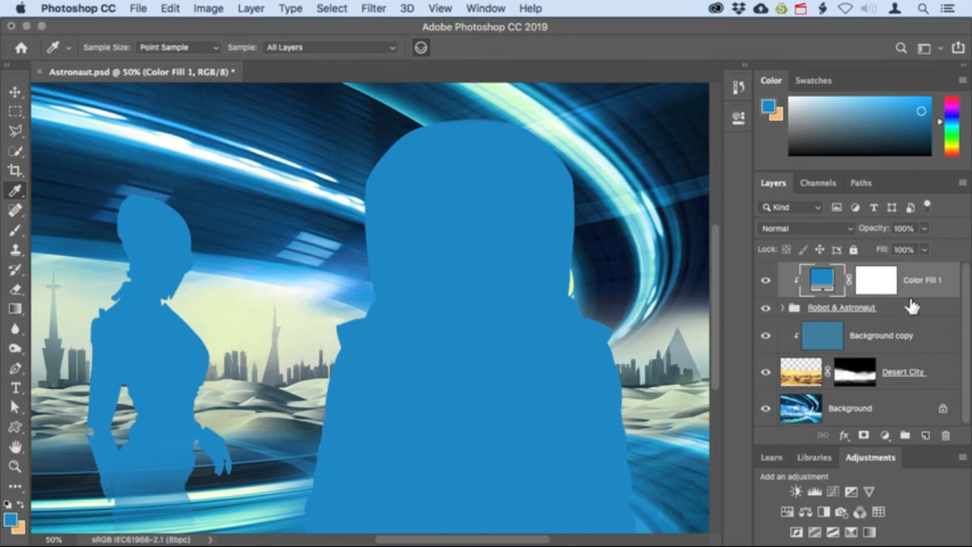
Set the blue fill layer's blend mode to Hue
{"action": "left_click", "coordinate": [843, 230]}
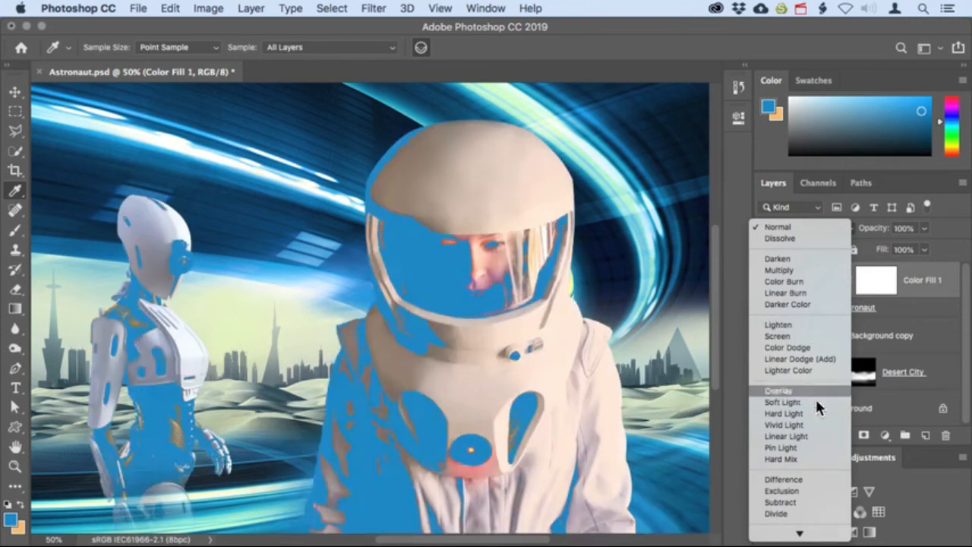
{"action": "mouse_move", "coordinate": [797, 533]}
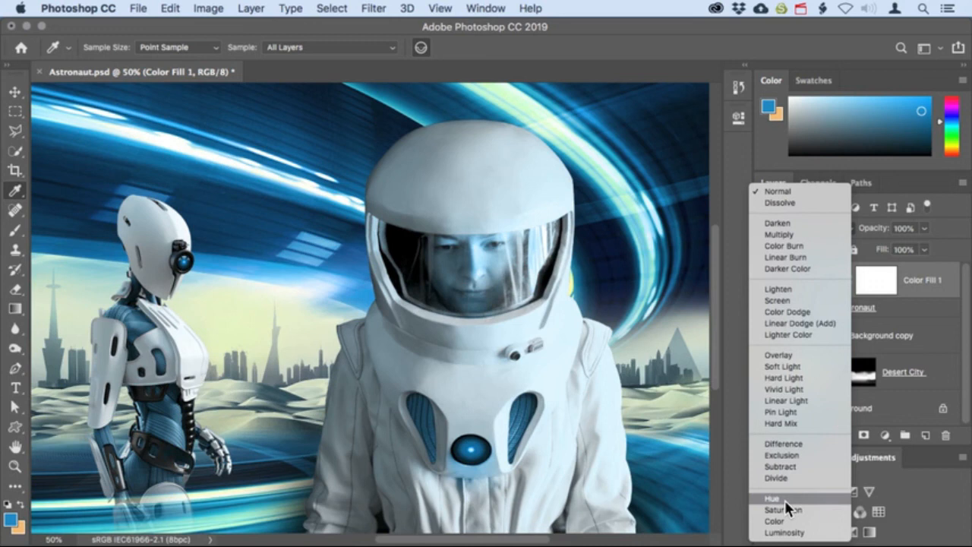
{"action": "left_click", "coordinate": [784, 500]}
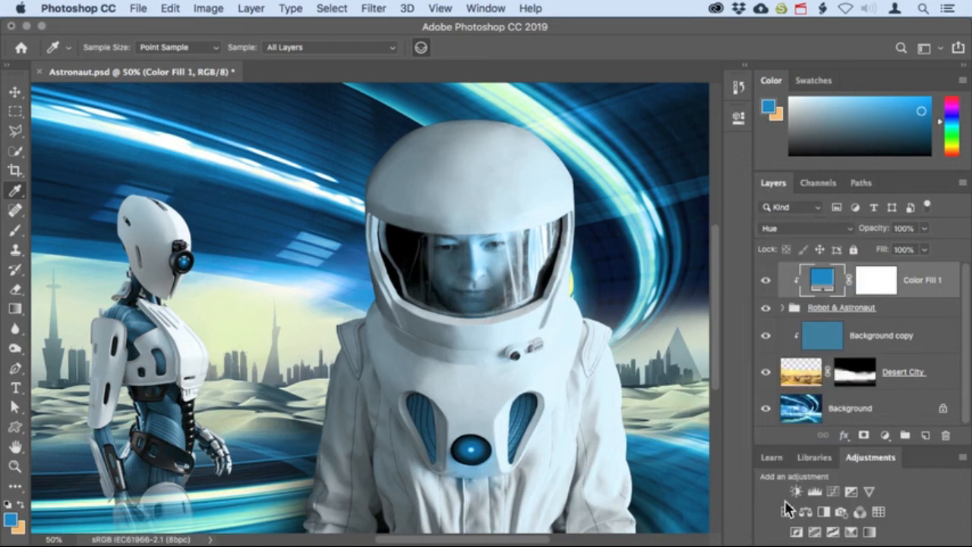
Paint black with the Brush tool on the Color Fill 1 mask over the astronaut's chest light and the robot's eye
{"action": "left_click", "coordinate": [889, 282]}
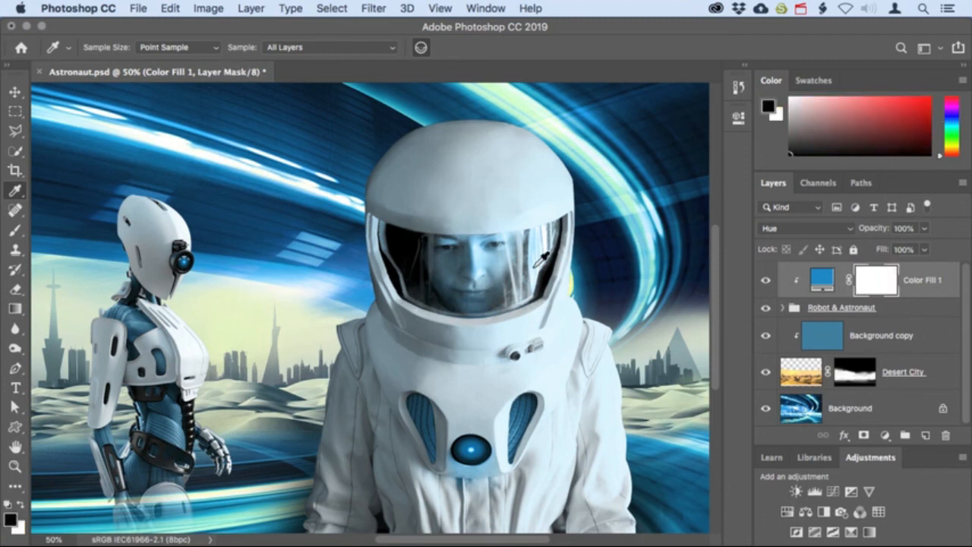
{"action": "left_click", "coordinate": [17, 231]}
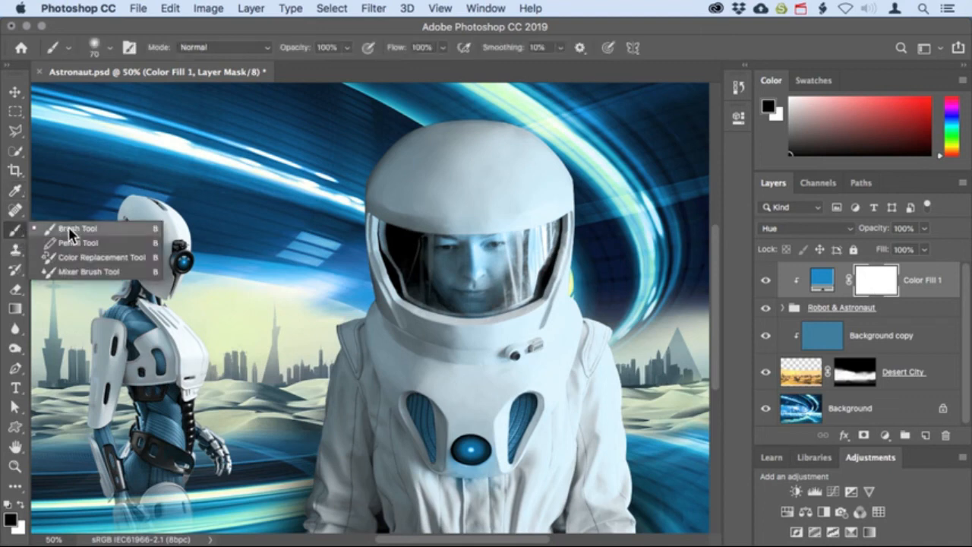
{"action": "left_click", "coordinate": [71, 231]}
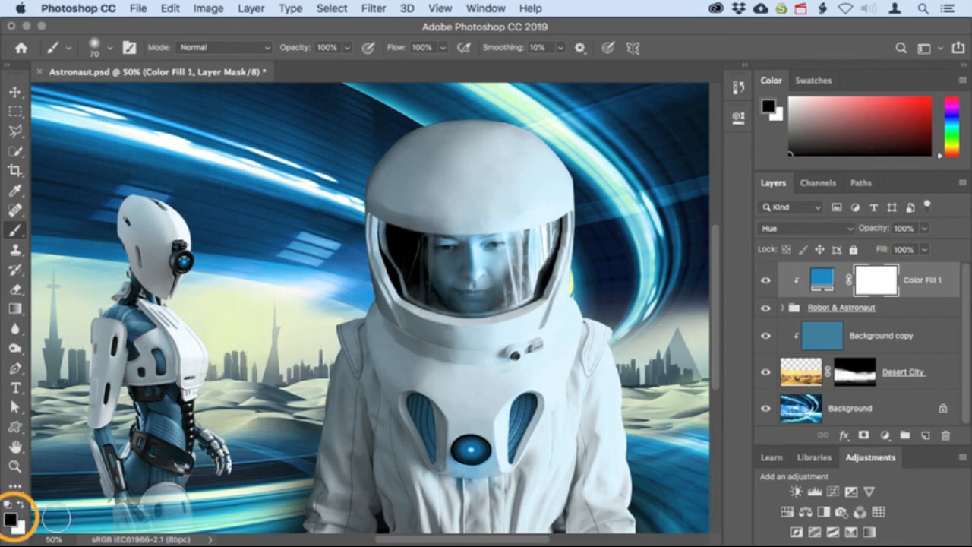
{"action": "mouse_move", "coordinate": [471, 448]}
{"action": "left_mouse_down"}
{"action": "mouse_move", "coordinate": [464, 469]}
{"action": "mouse_move", "coordinate": [476, 451]}
{"action": "mouse_move", "coordinate": [483, 466]}
{"action": "mouse_move", "coordinate": [479, 448]}
{"action": "mouse_move", "coordinate": [457, 467]}
{"action": "mouse_move", "coordinate": [487, 463]}
{"action": "mouse_move", "coordinate": [481, 471]}
{"action": "left_mouse_up"}
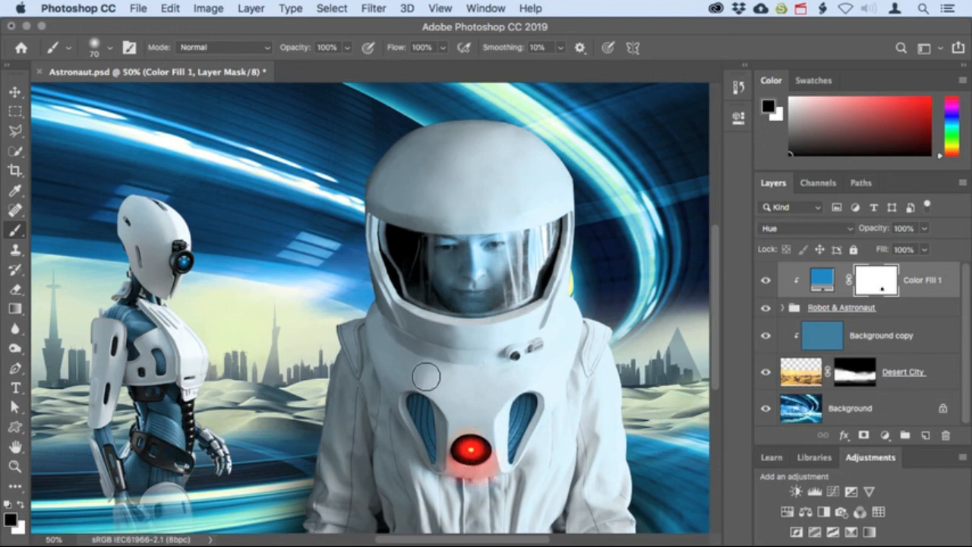
{"action": "left_click_drag", "start_coordinate": [184, 262], "coordinate": [186, 261]}
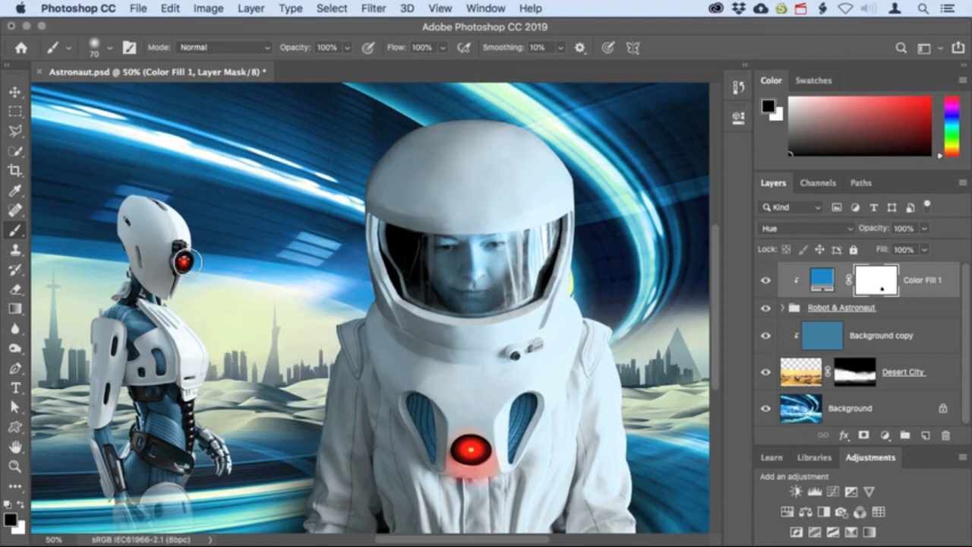
Lower the brush opacity to 63% and paint on the fill layer's mask over the astronaut's face
{"action": "left_click", "coordinate": [347, 47]}
{"action": "left_click_drag", "start_coordinate": [350, 66], "coordinate": [322, 72]}
{"action": "mouse_move", "coordinate": [439, 235]}
{"action": "left_mouse_down"}
{"action": "mouse_move", "coordinate": [505, 244]}
{"action": "mouse_move", "coordinate": [488, 282]}
{"action": "mouse_move", "coordinate": [444, 278]}
{"action": "mouse_move", "coordinate": [475, 303]}
{"action": "mouse_move", "coordinate": [497, 260]}
{"action": "mouse_move", "coordinate": [484, 300]}
{"action": "mouse_move", "coordinate": [474, 253]}
{"action": "mouse_move", "coordinate": [499, 244]}
{"action": "mouse_move", "coordinate": [418, 253]}
{"action": "left_mouse_up"}
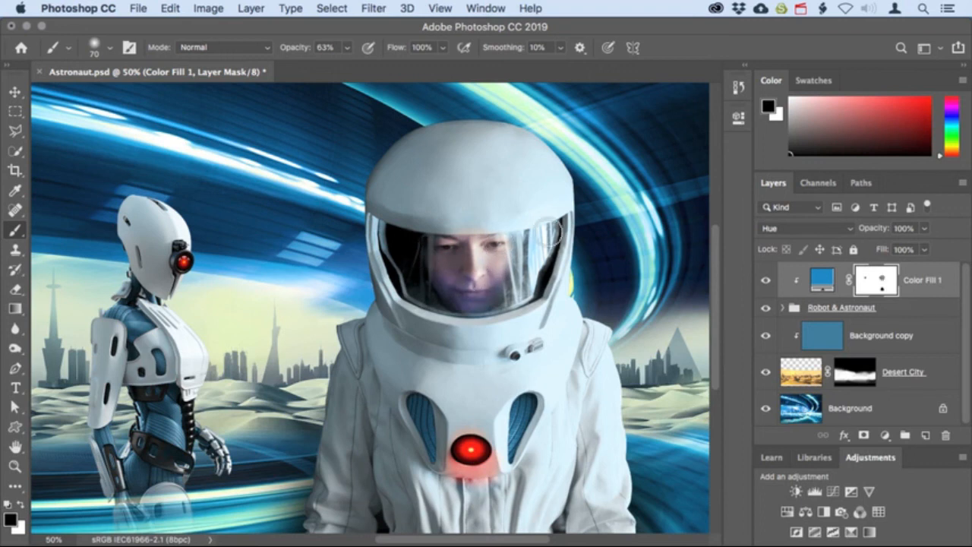